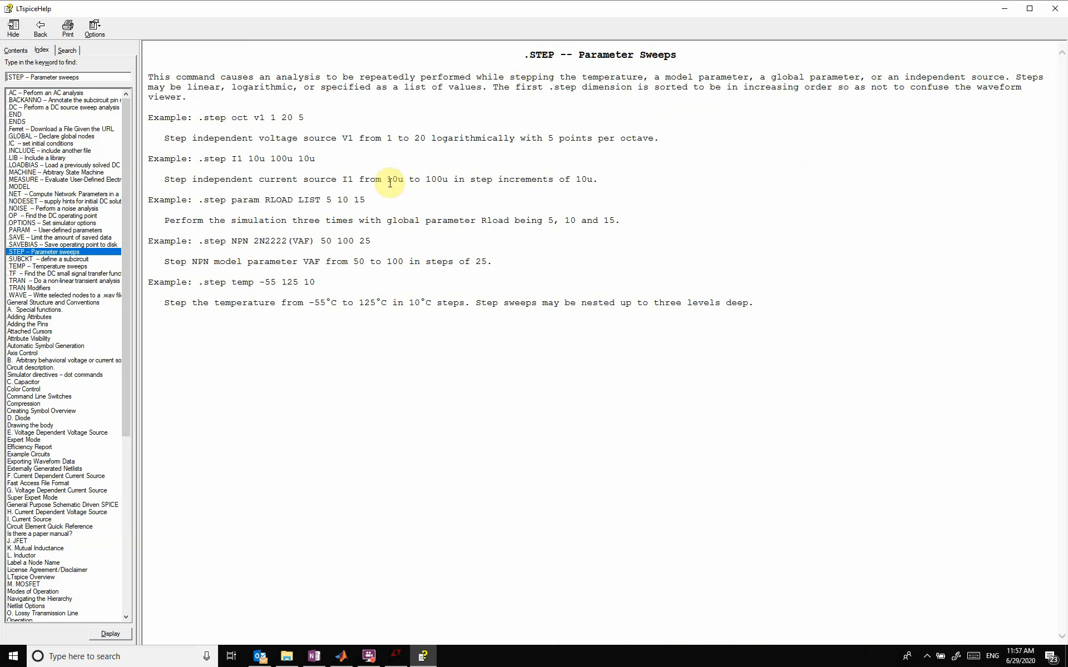
Step: Examine the .step syntax examples for current source, parameter list and NPN model sweeps in the help page, and close the help
drag(315, 159, 199, 161)
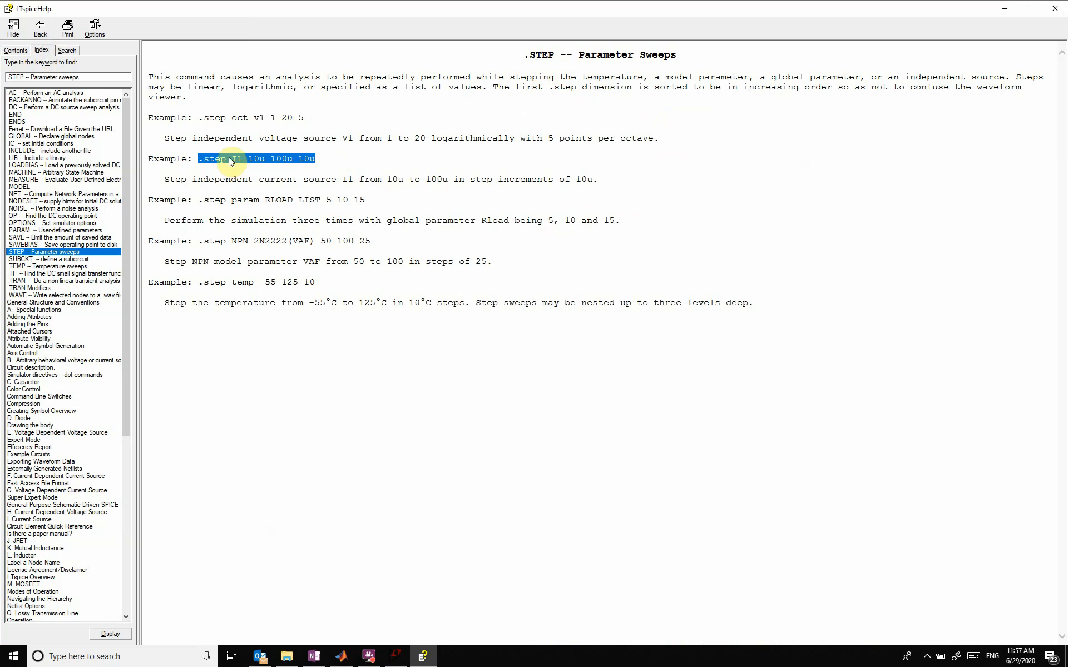
drag(373, 199, 199, 200)
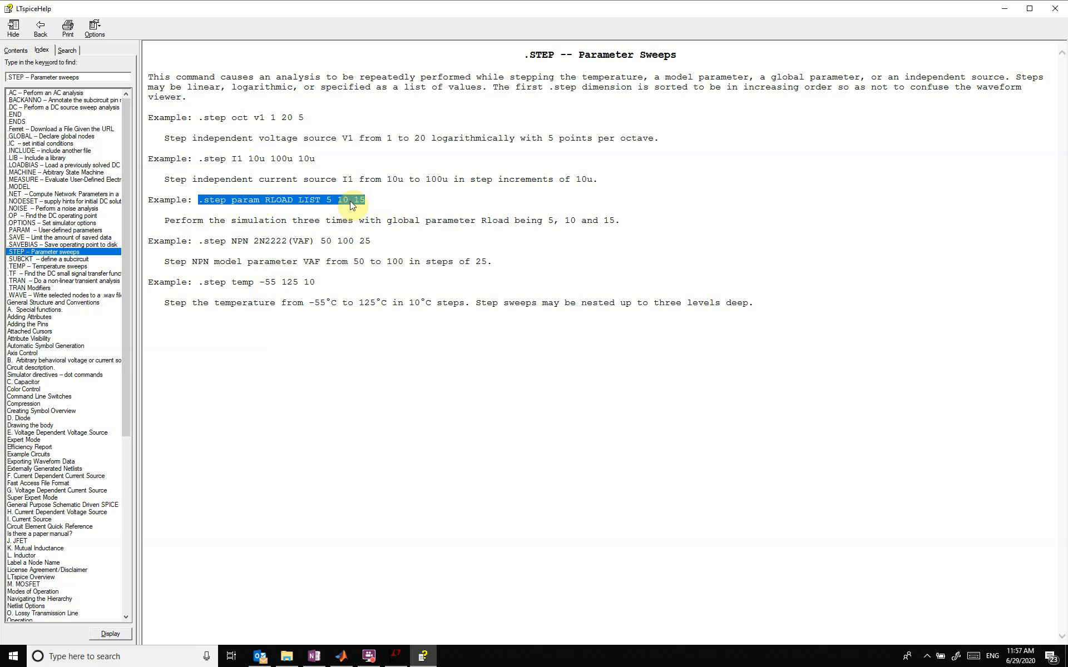
click(374, 203)
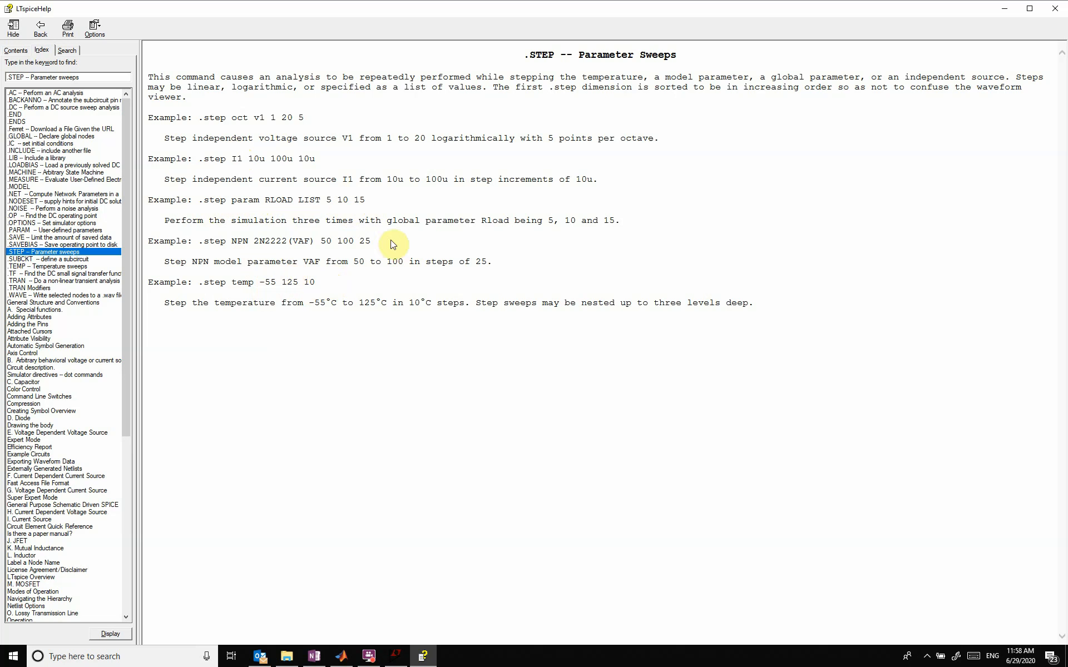
drag(372, 241, 199, 242)
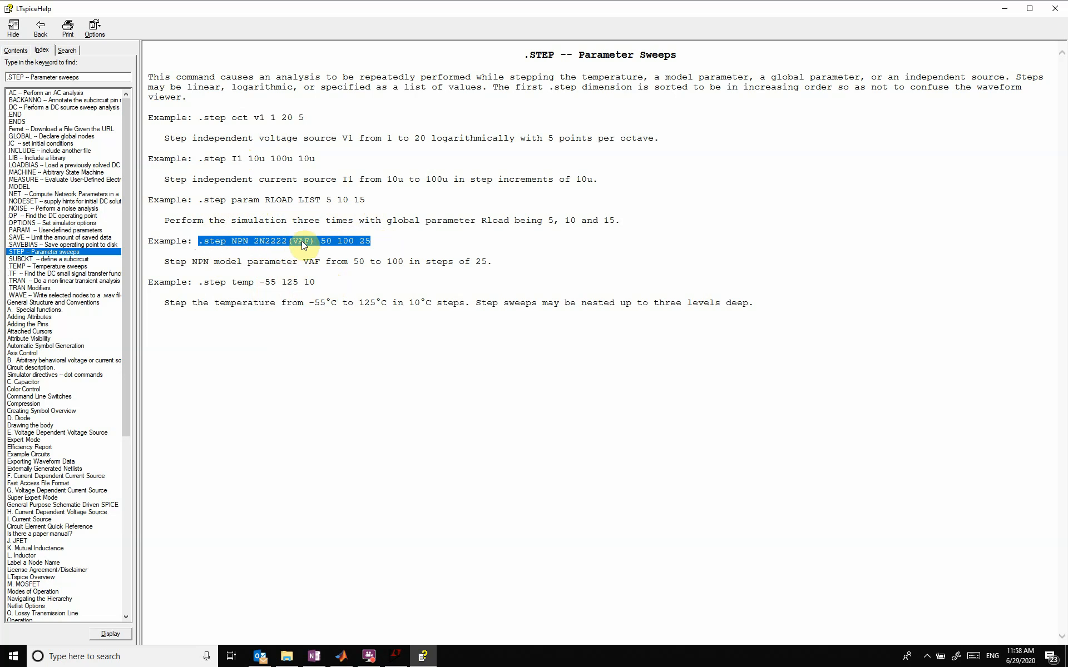
click(305, 262)
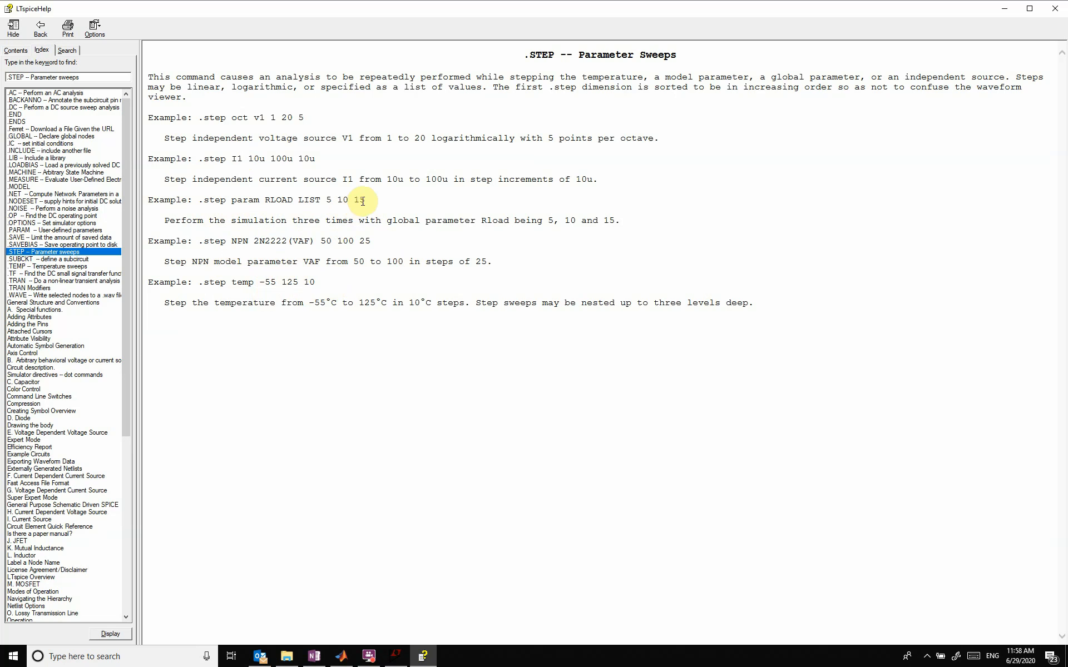
drag(364, 200, 199, 202)
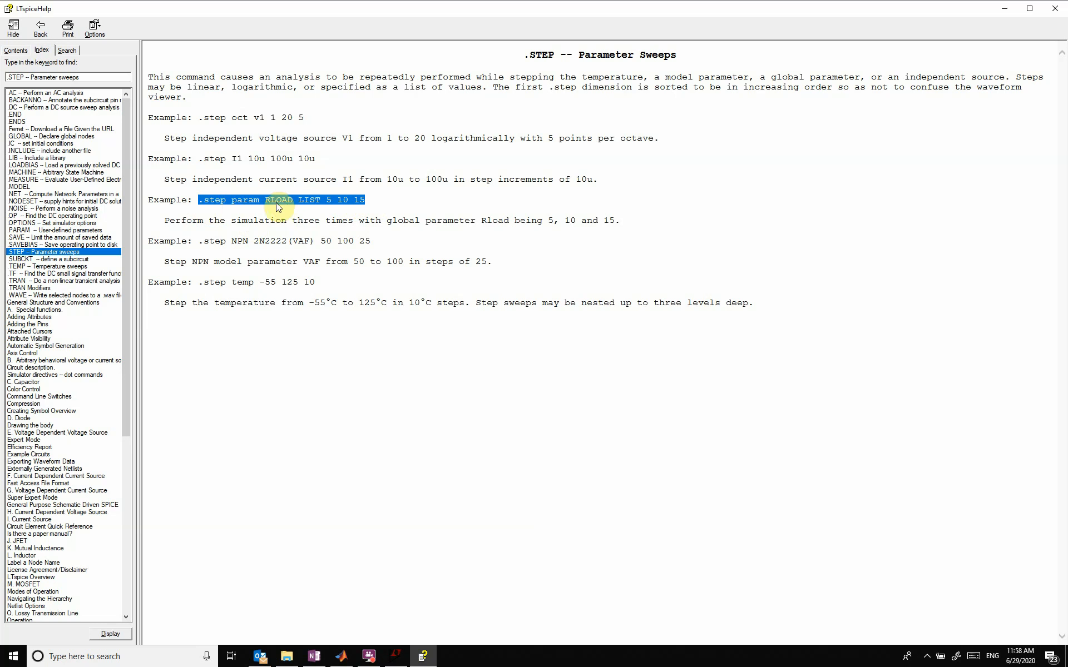
click(306, 201)
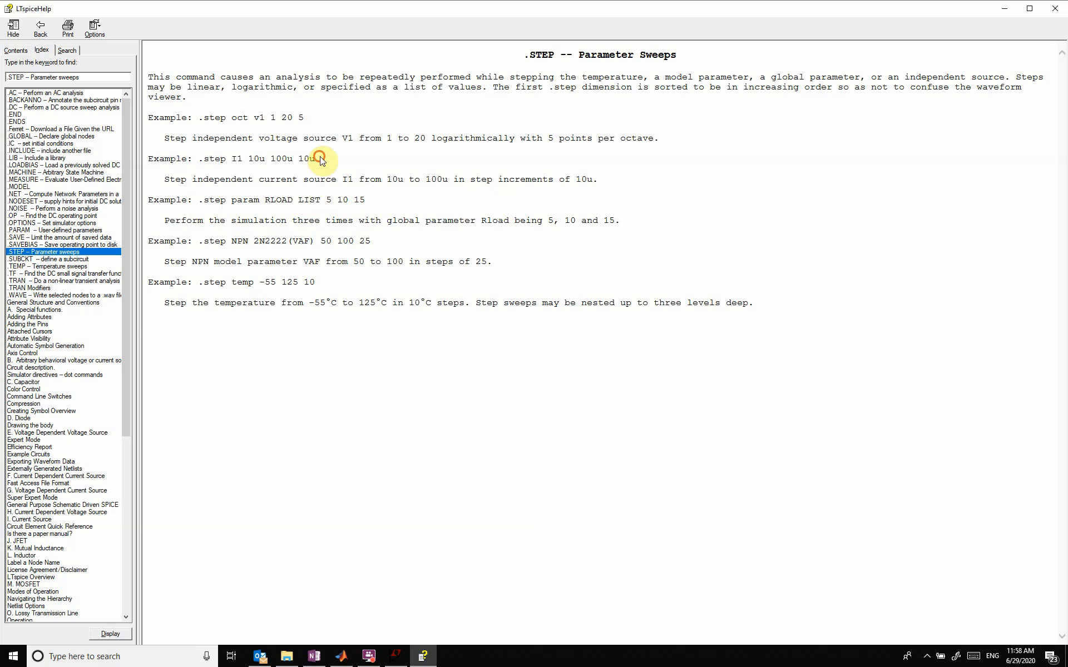
drag(317, 158, 253, 161)
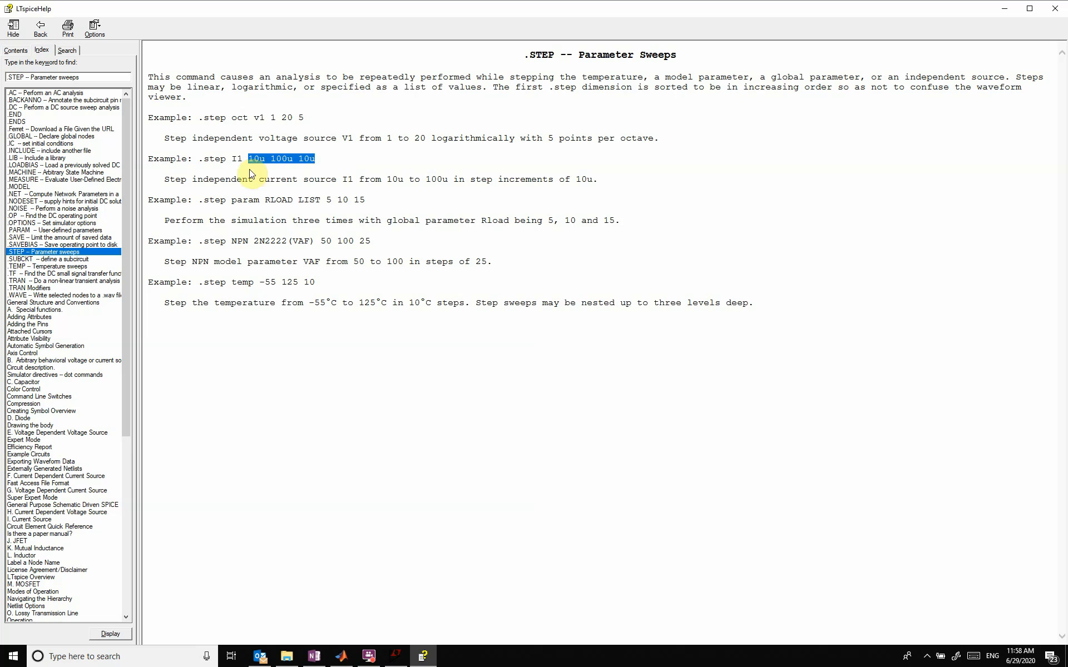
click(311, 163)
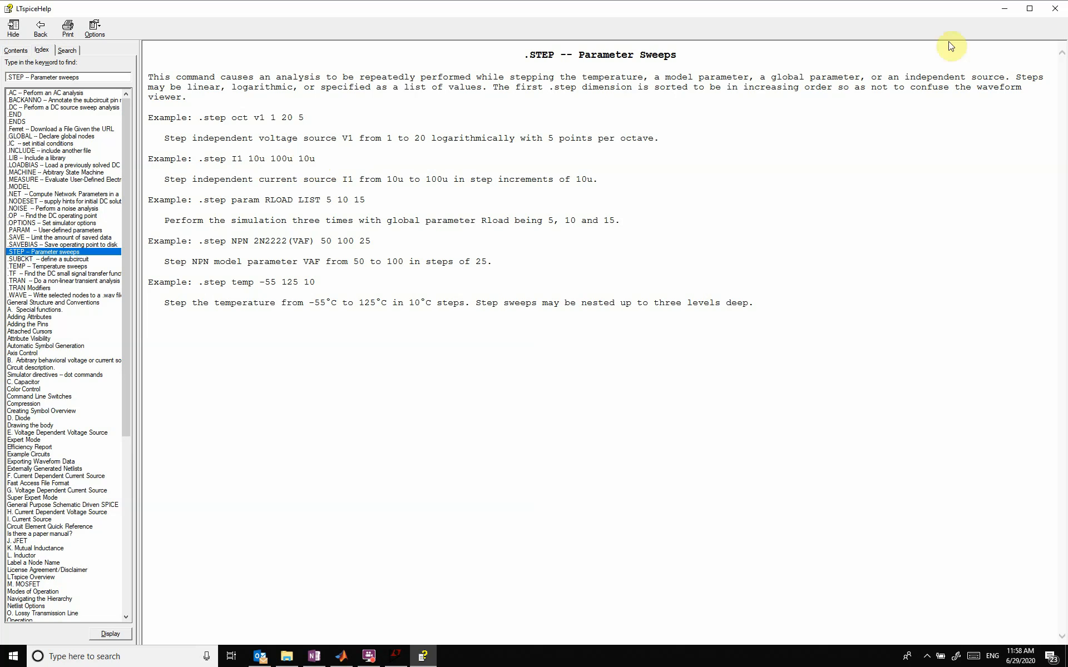
click(1055, 10)
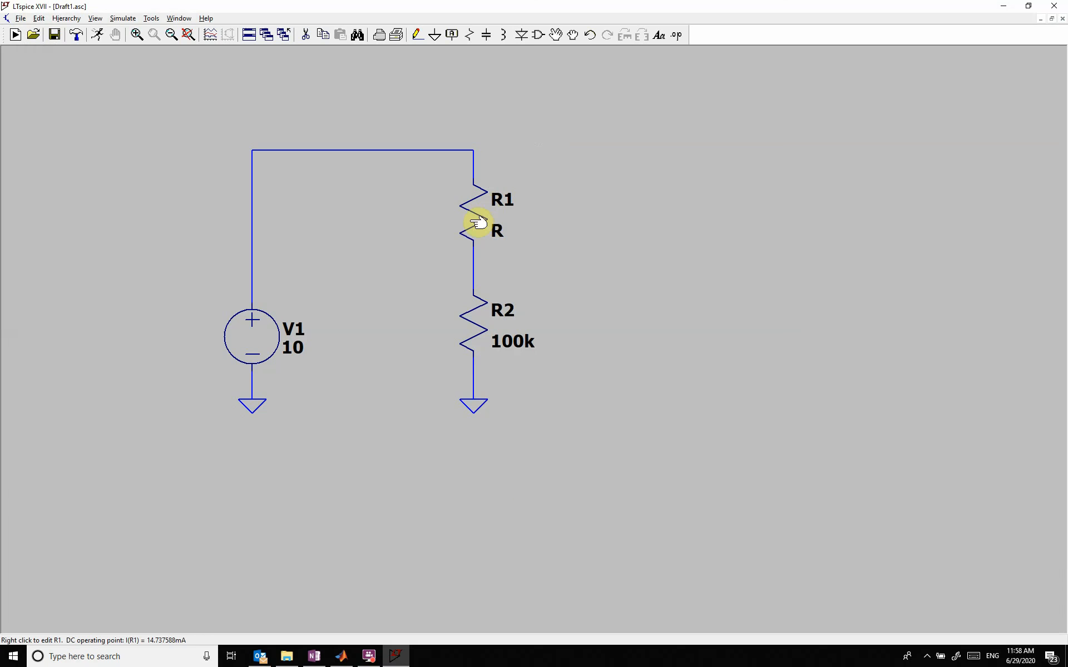
Step: Add the SPICE directive ".step param res 10k 100k 1k" and place it below the circuit
click(21, 18)
mouse_move(41, 20)
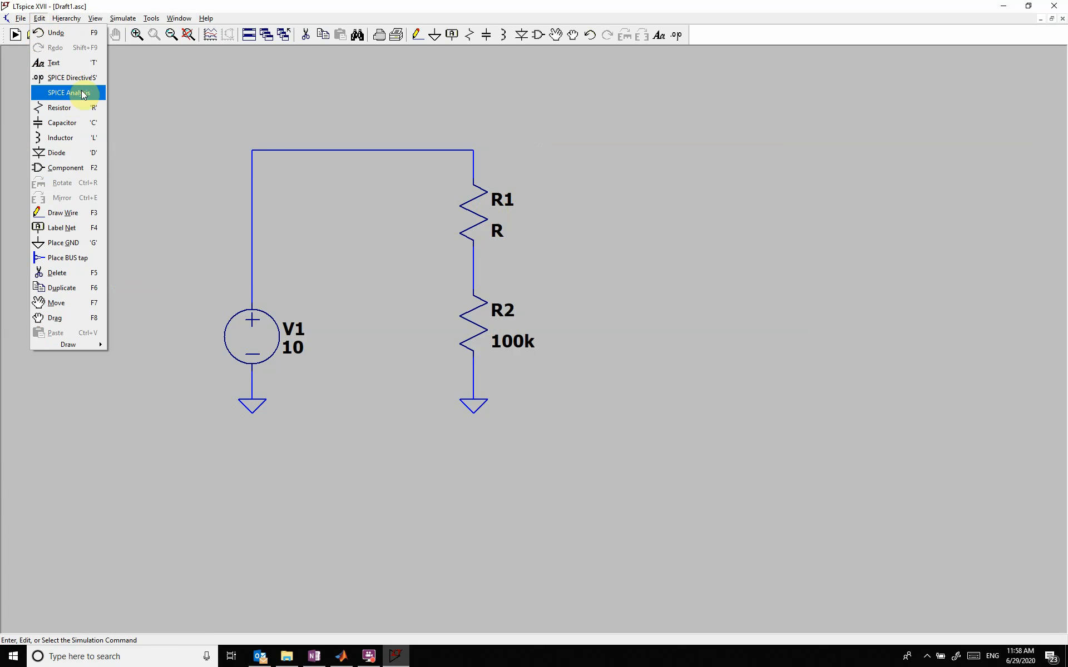
click(69, 77)
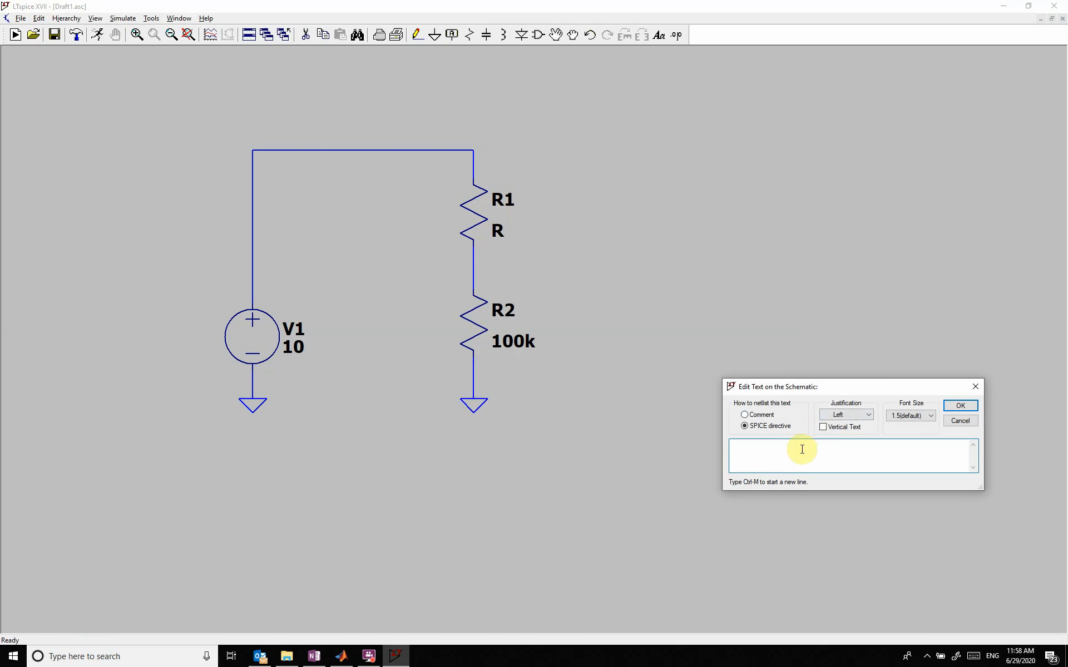
text(.step param res 10k 100k 1k)
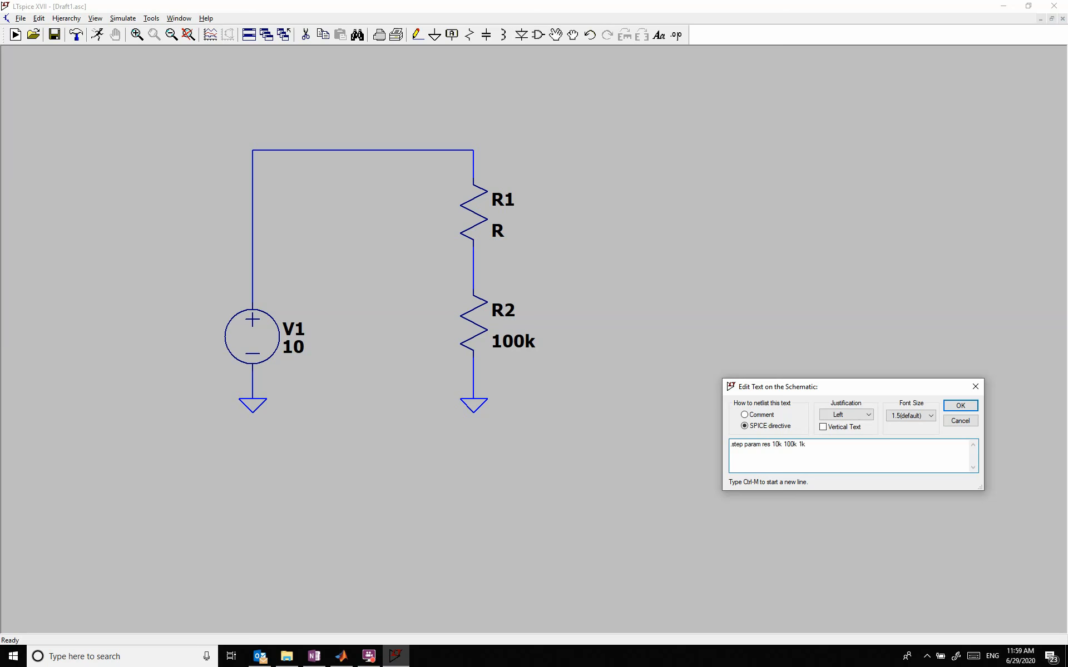
click(961, 406)
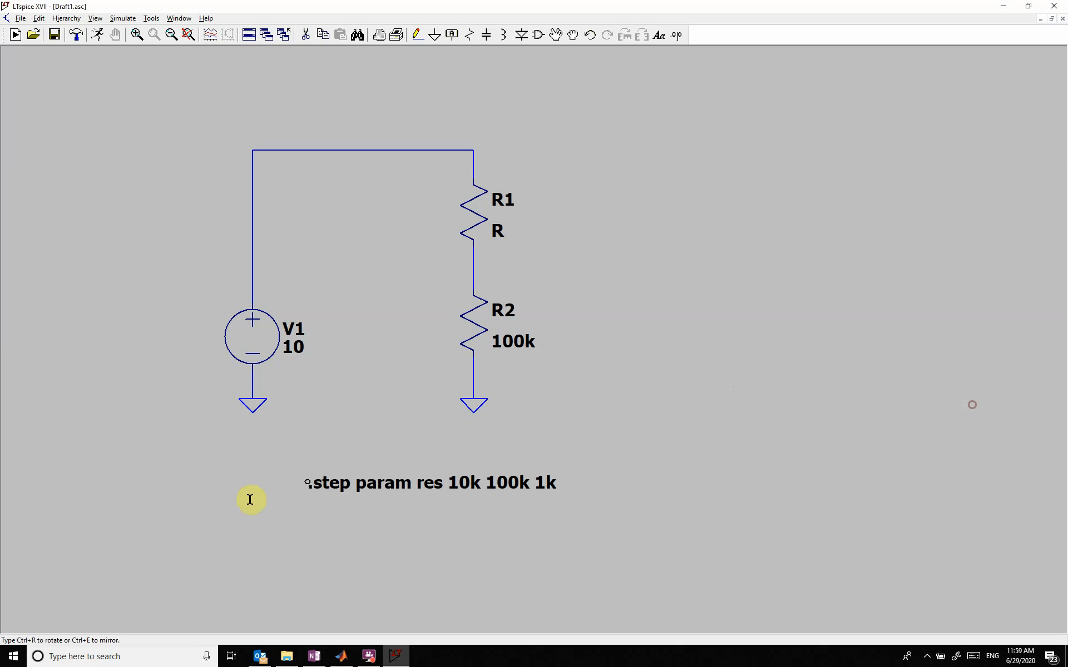
click(248, 448)
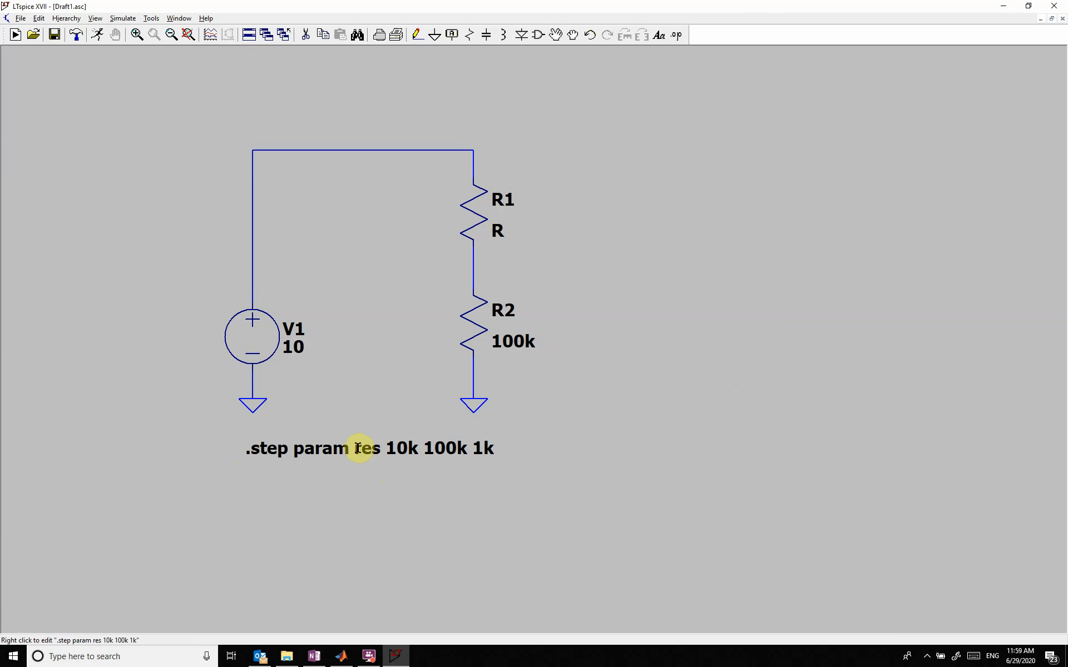
Step: Set the resistance of R1 to the parameter {res}
right_click(482, 216)
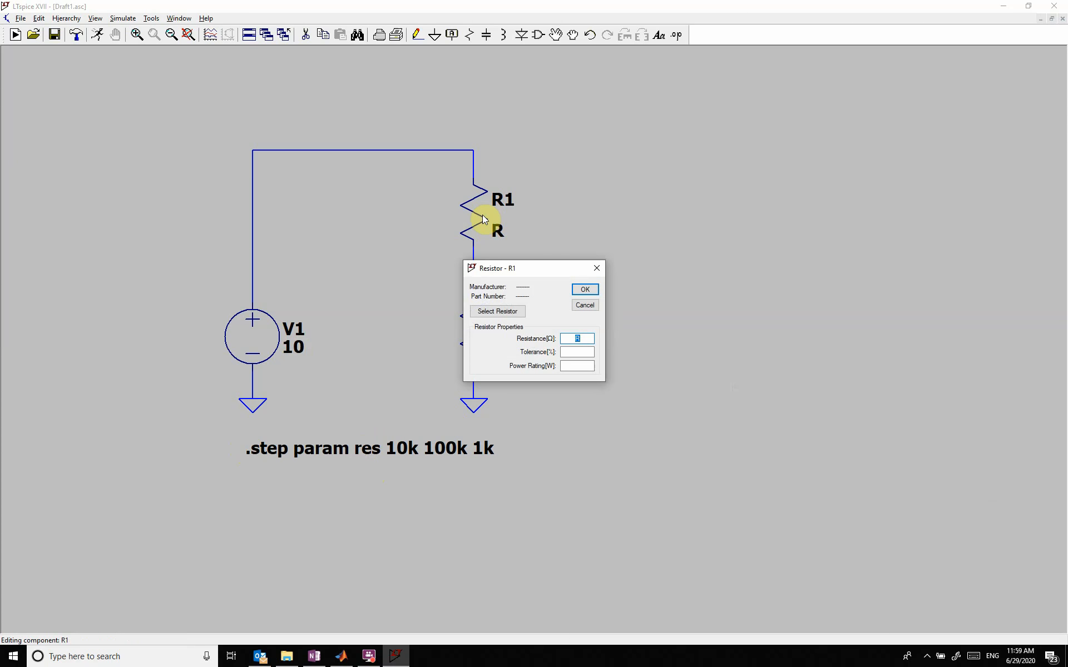
text({res})
click(591, 292)
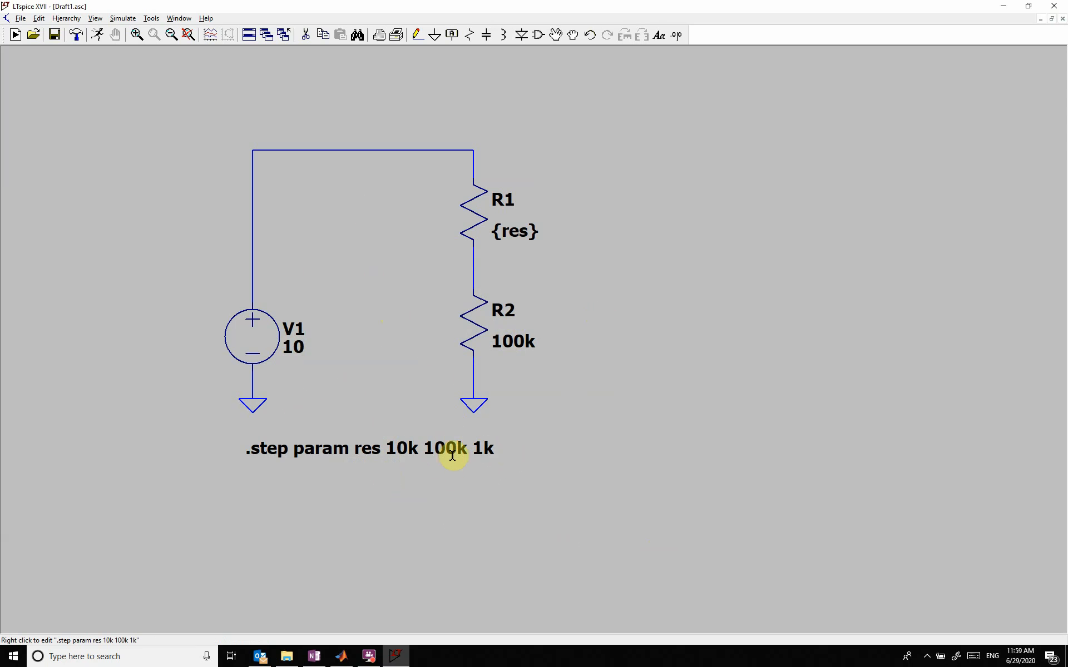
Step: Edit the step directive to sweep res from 100k to 500k in 100k increments
right_click(372, 450)
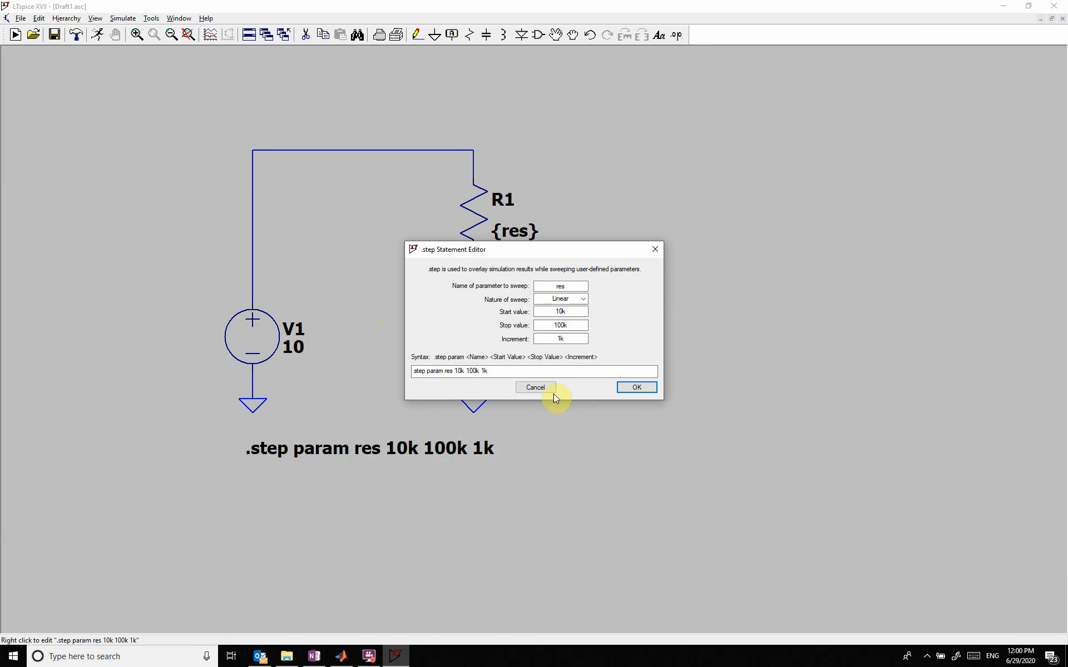
click(538, 388)
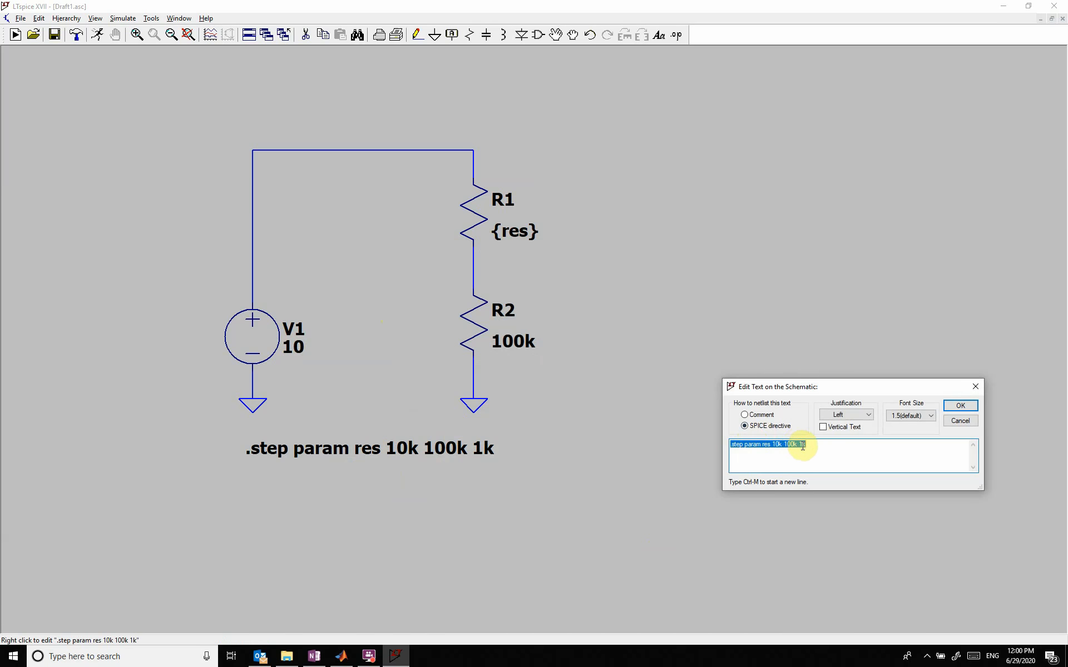
click(775, 444)
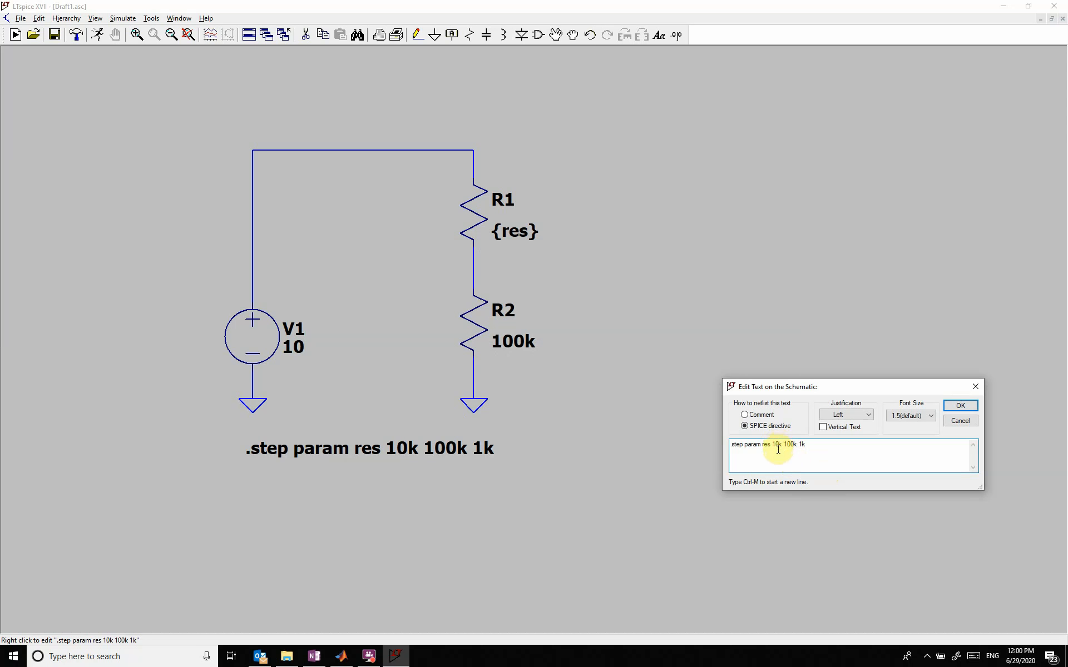
text(0)
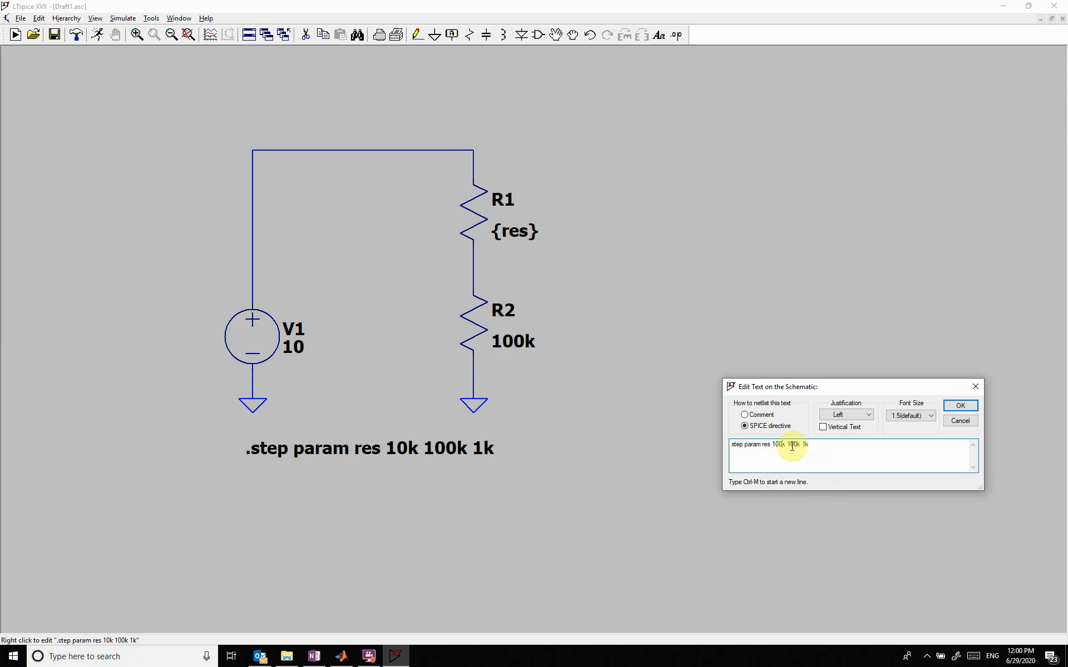
click(792, 446)
key(BackSpace)
text(500)
click(962, 406)
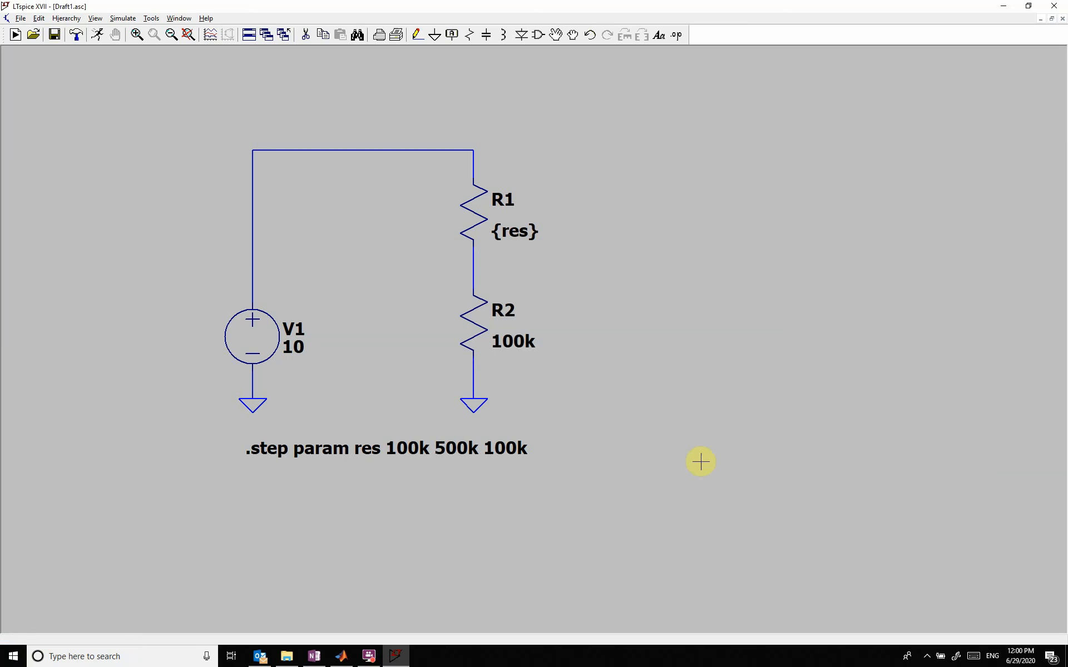
Step: Create a transient analysis command with a stop time of 1 and place it beneath the step directive
click(124, 20)
click(161, 127)
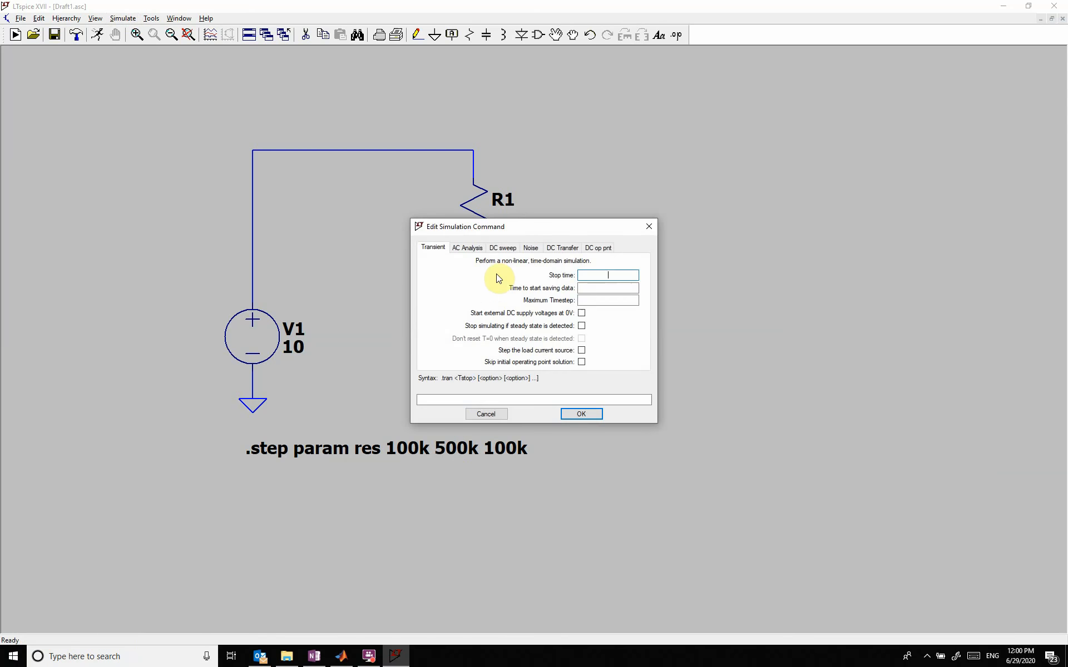
click(436, 250)
click(586, 275)
text(1)
click(579, 417)
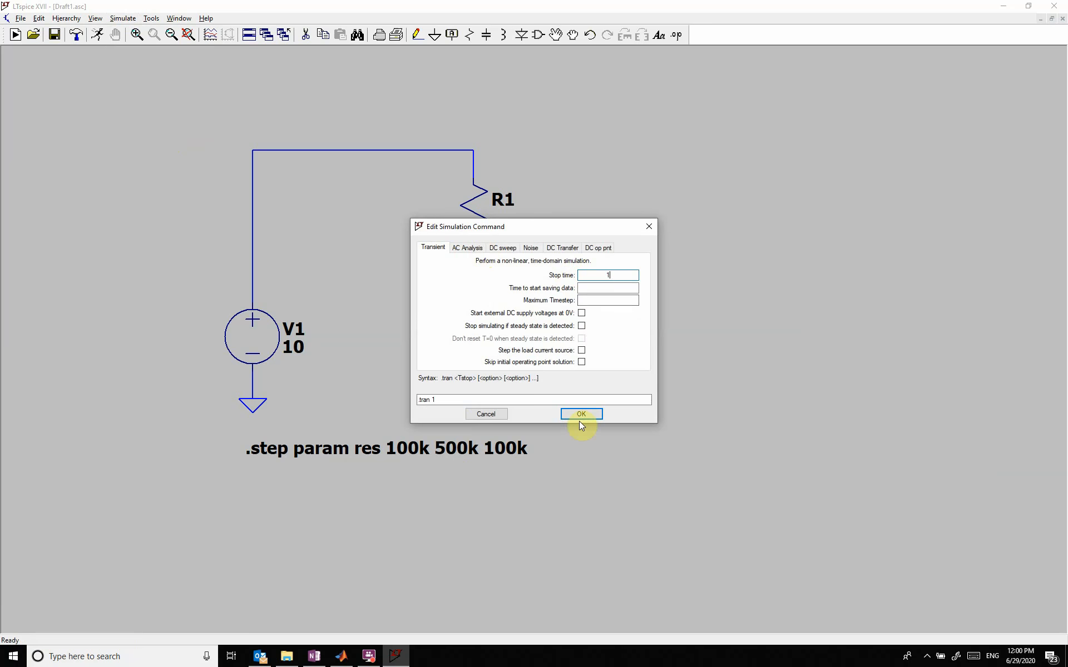
click(247, 476)
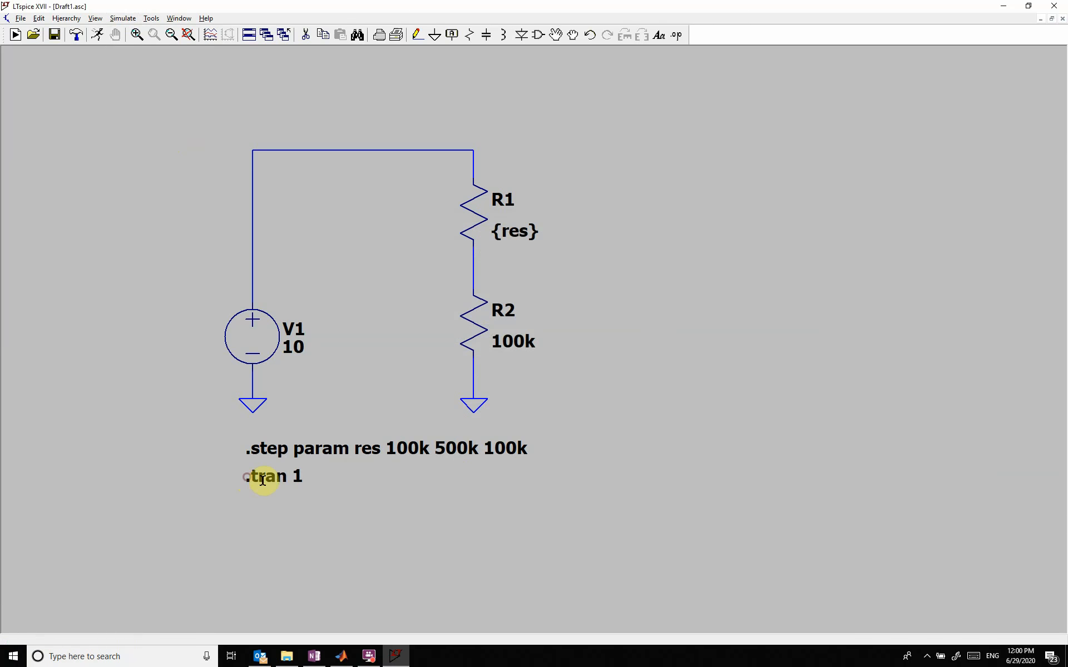
Step: Run the simulation and plot the voltage at the node between R1 and R2
click(99, 35)
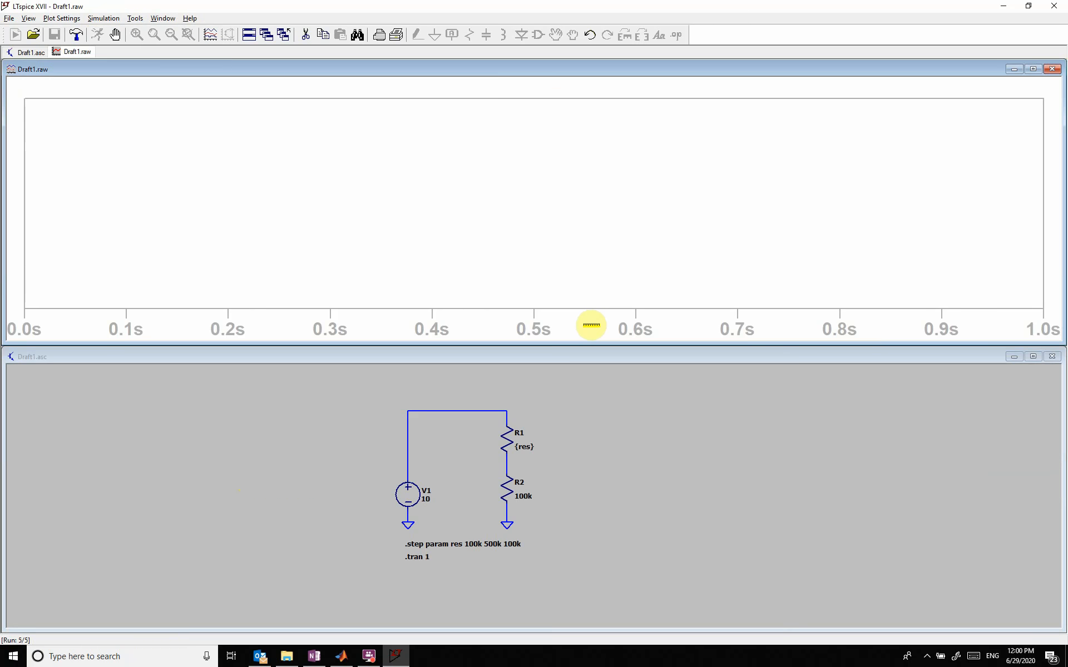
click(513, 460)
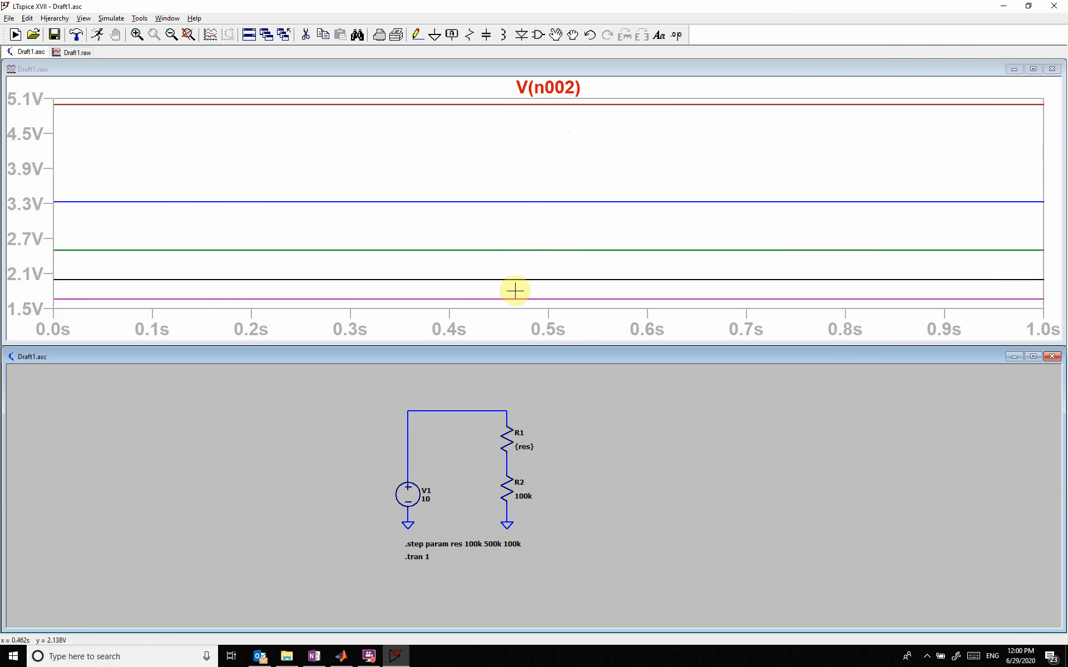
Step: Move a cursor between the stepped V(n002) curves and check which res value belongs to the second-highest curve
click(548, 87)
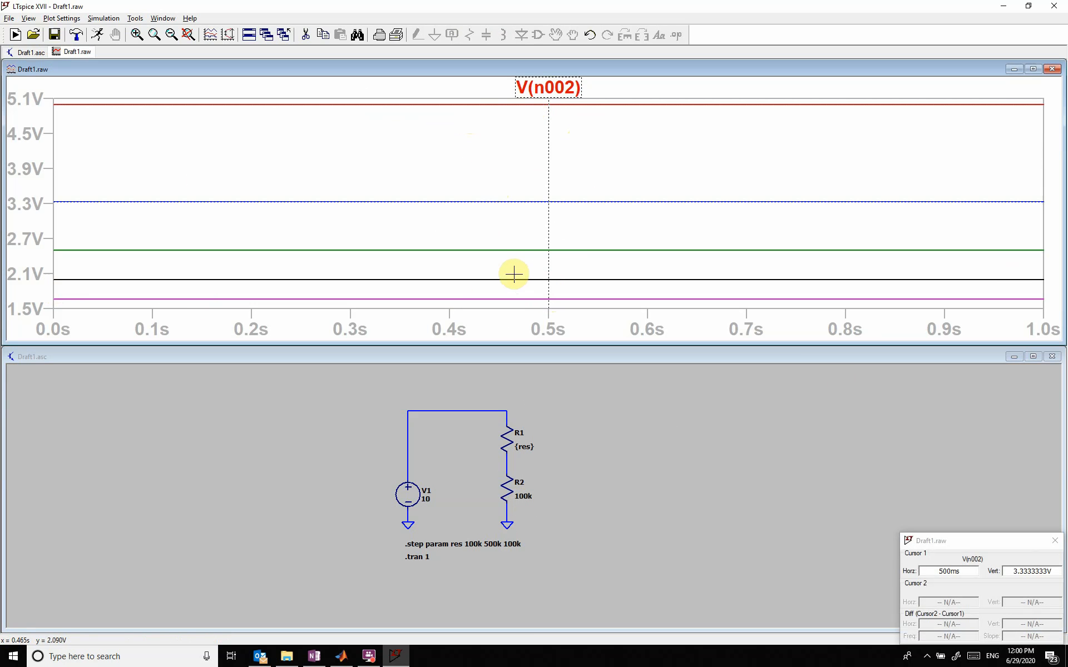
key(Down)
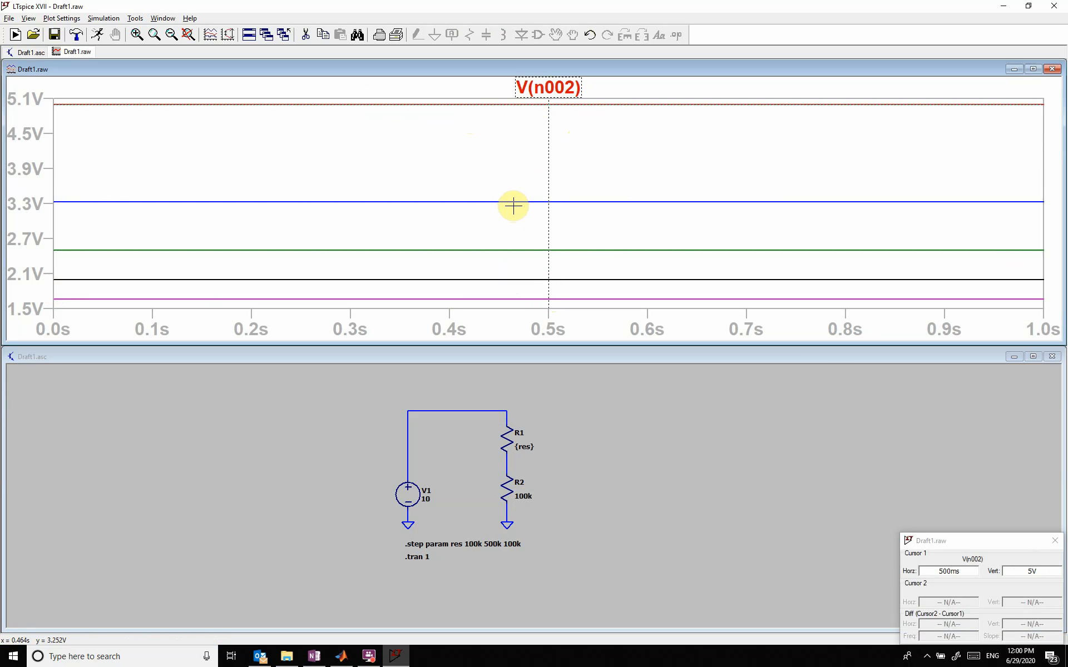
key(Down)
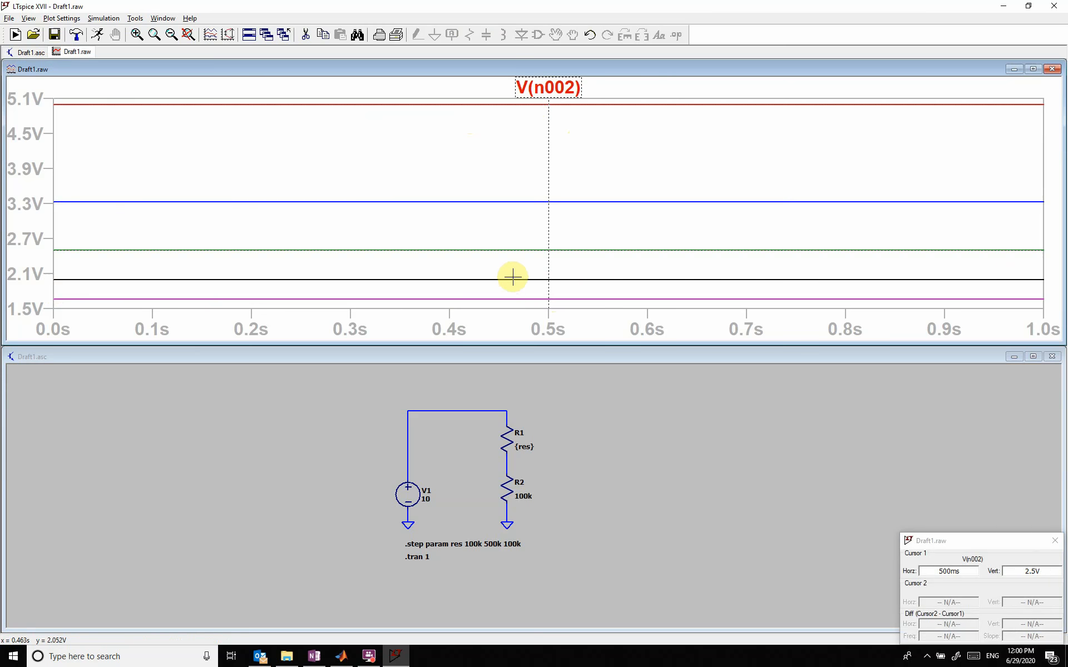
key(Up)
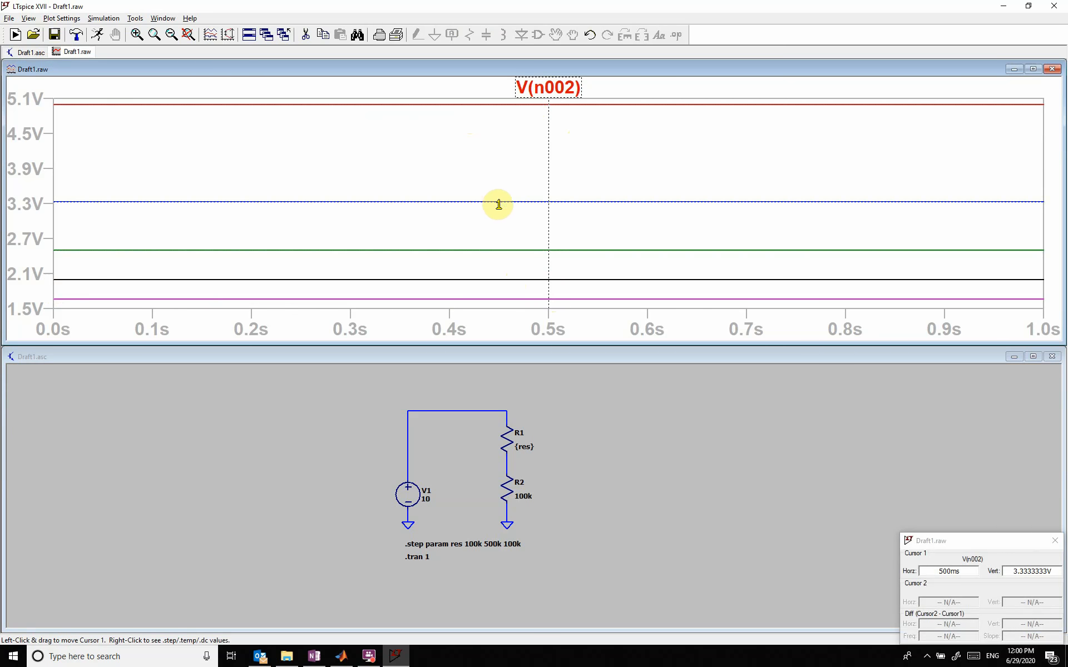
key(Down)
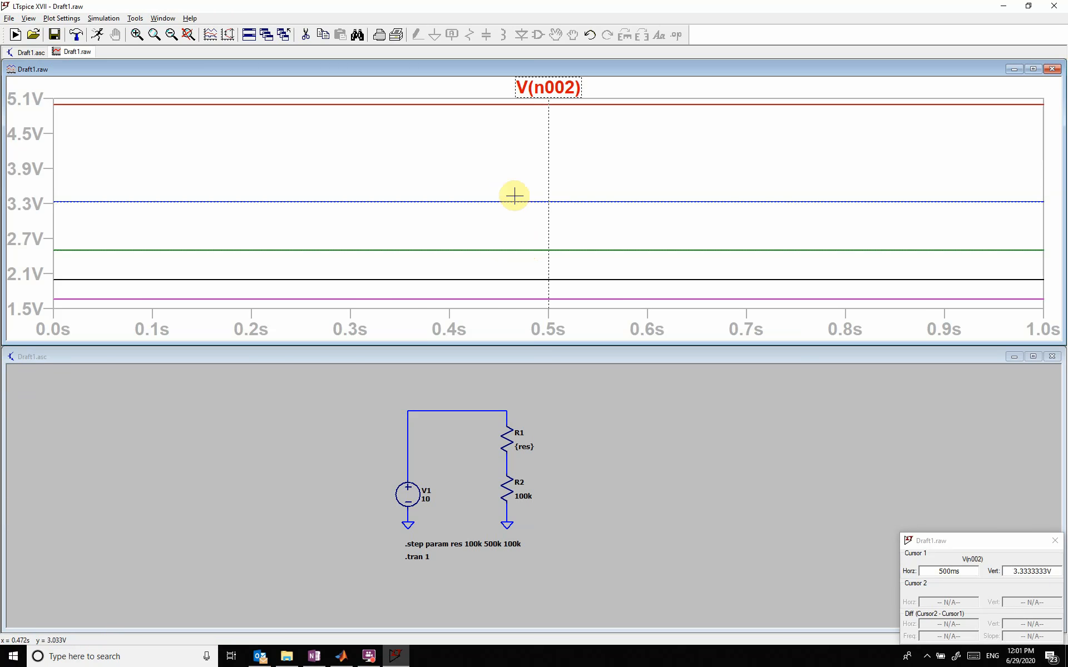
key(Up)
key(Up)
key(Down)
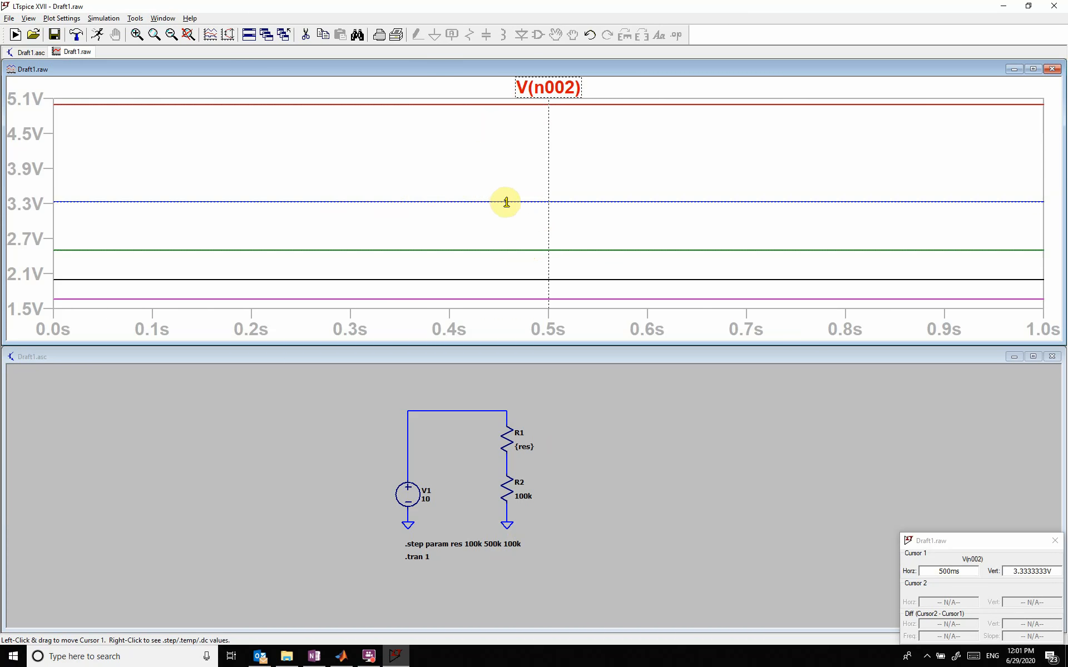
right_click(510, 201)
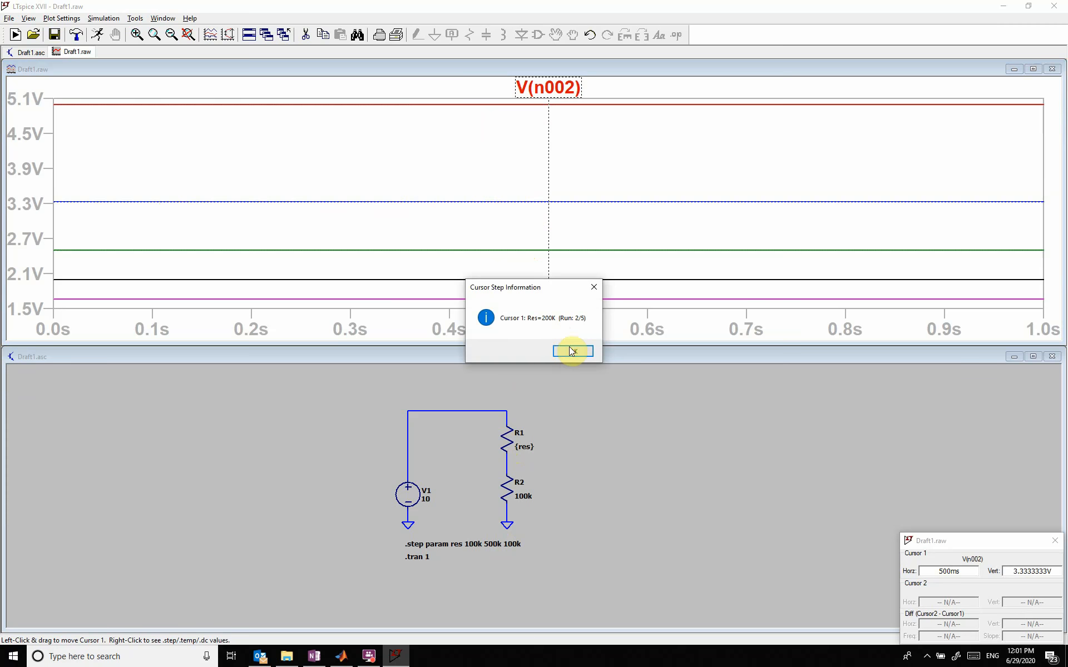
click(582, 351)
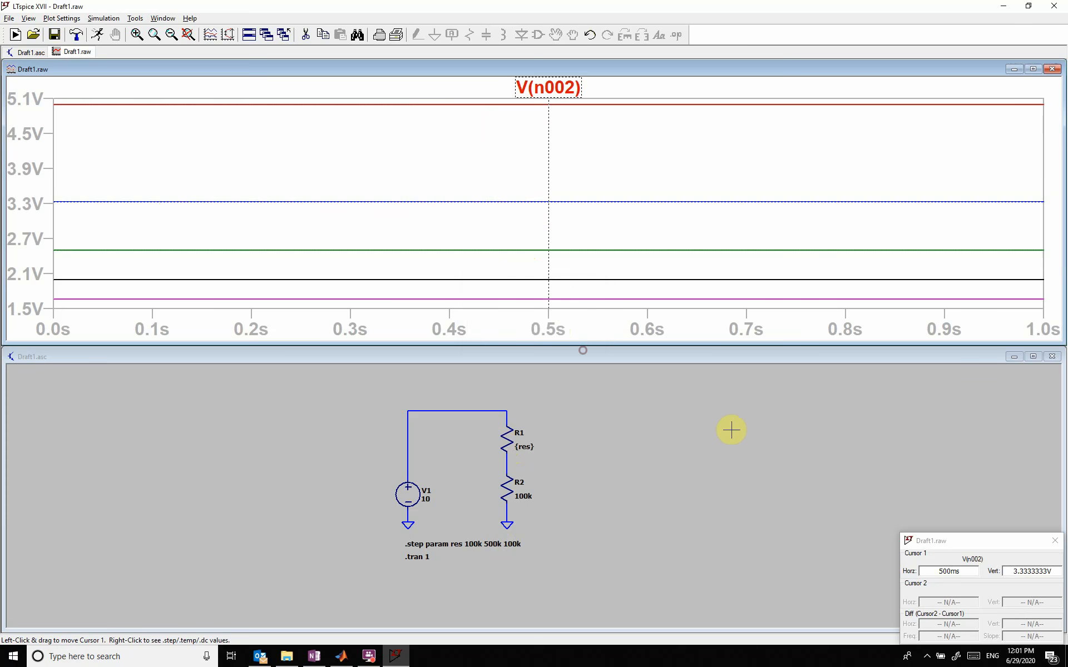
Step: Replace the .tran 1 directive with a DC operating point command, .op, placed beneath the step directive
click(715, 477)
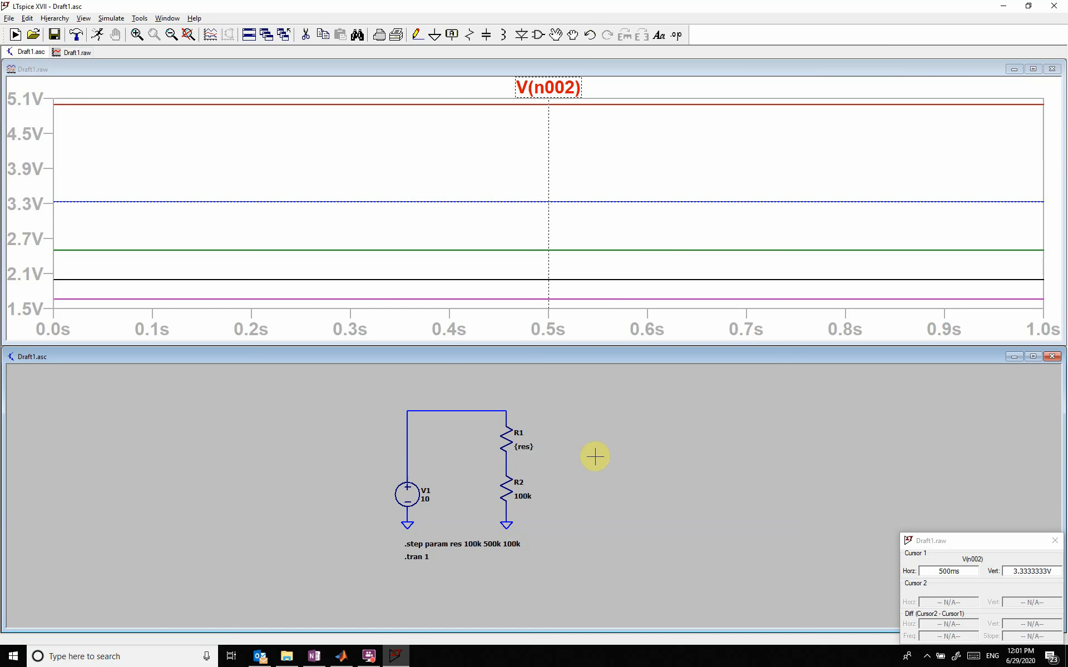
click(306, 37)
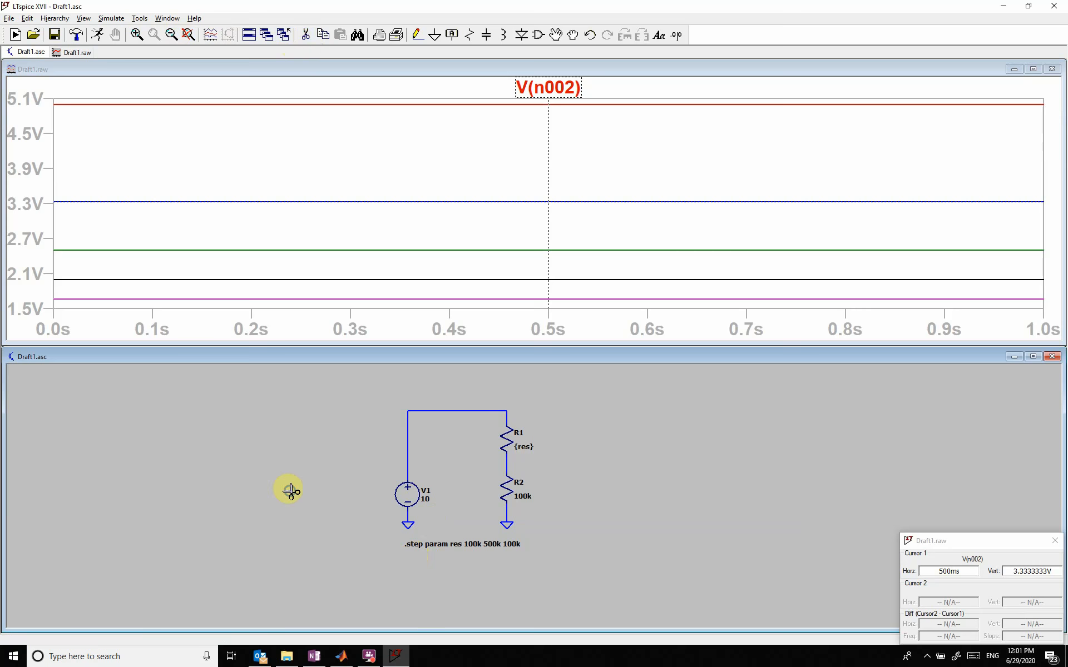
click(120, 18)
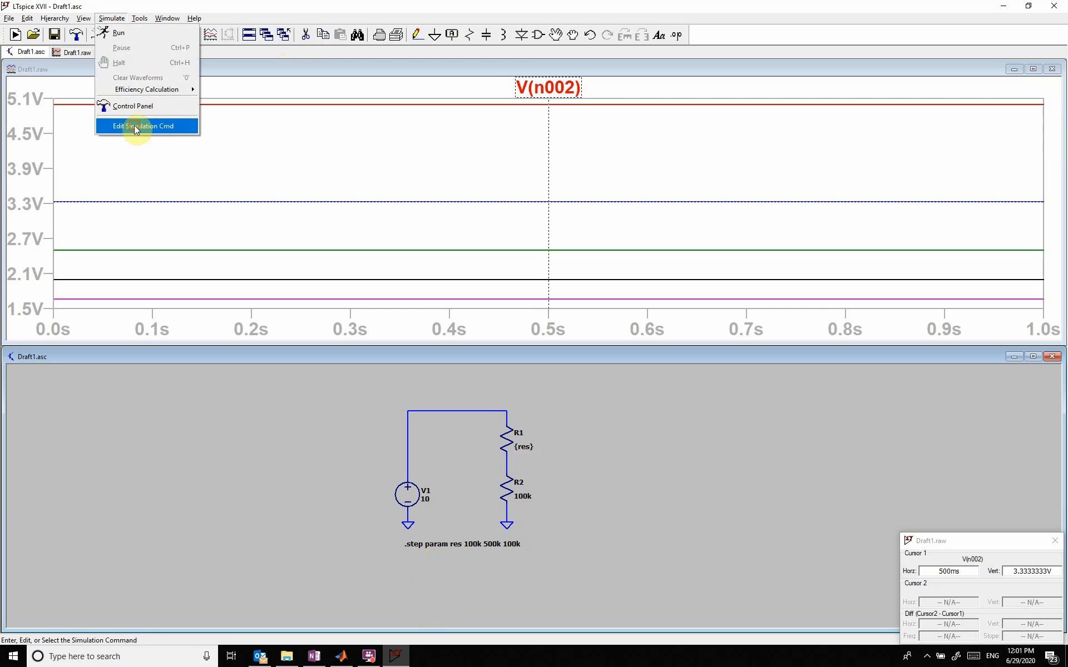
click(139, 127)
click(605, 249)
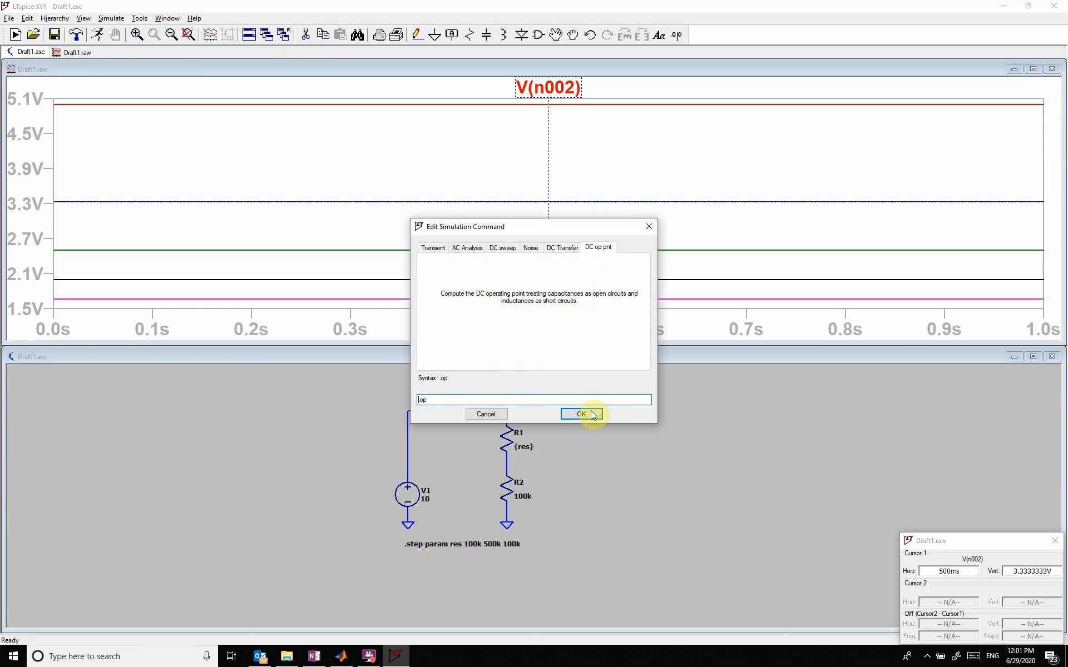
click(587, 414)
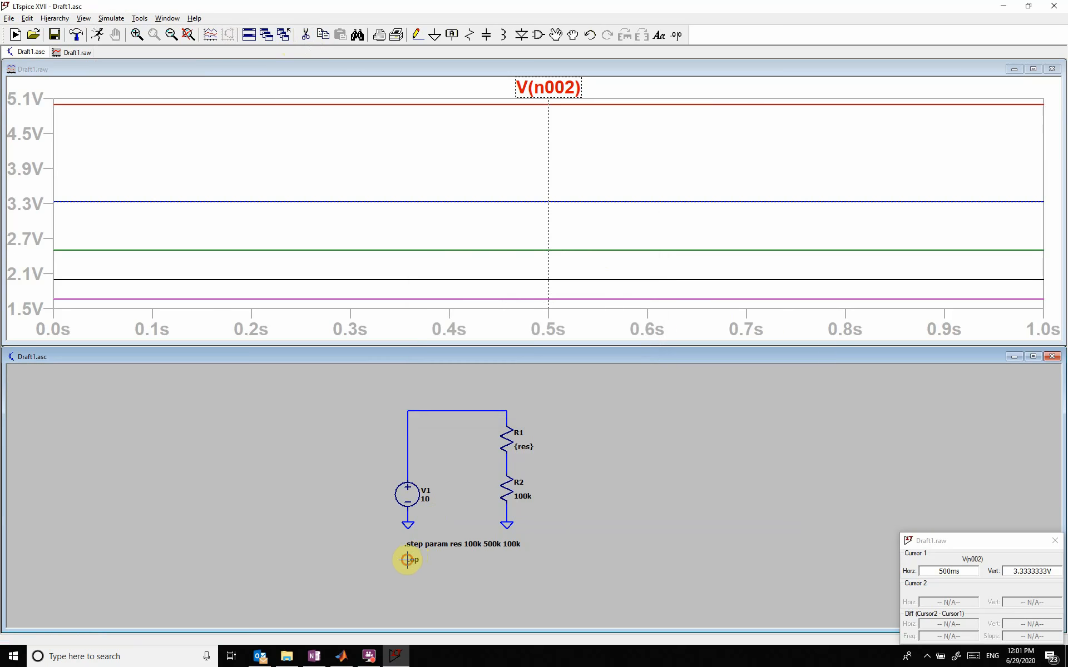
click(410, 559)
Step: Run the operating point sweep and plot the current through R1, followed by the voltage between R1 and R2
click(96, 35)
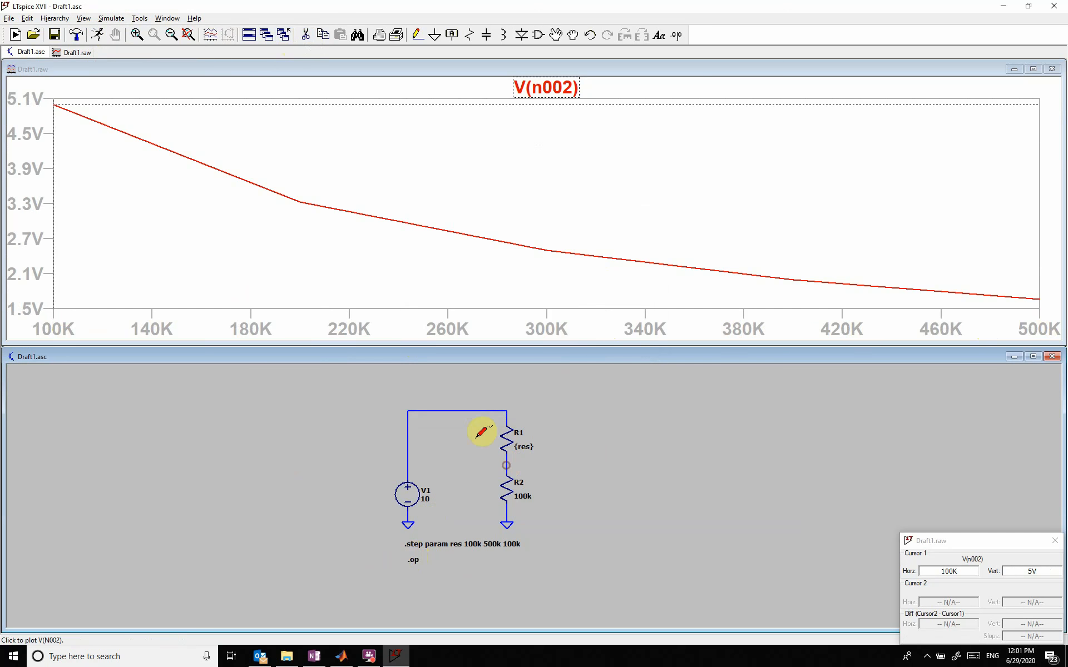
click(508, 439)
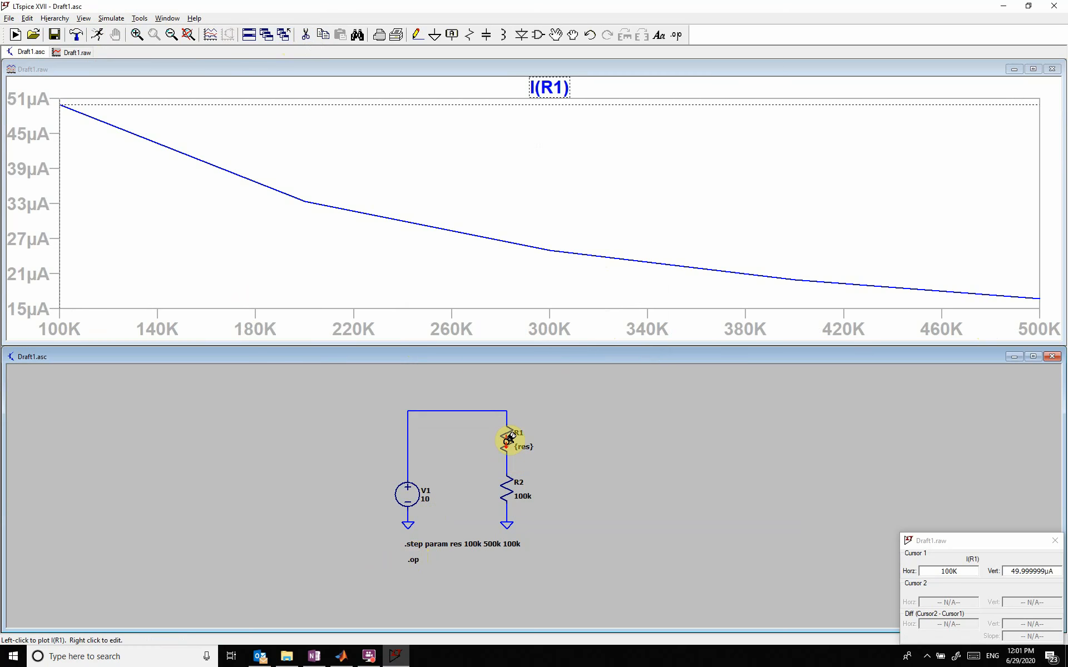
click(512, 462)
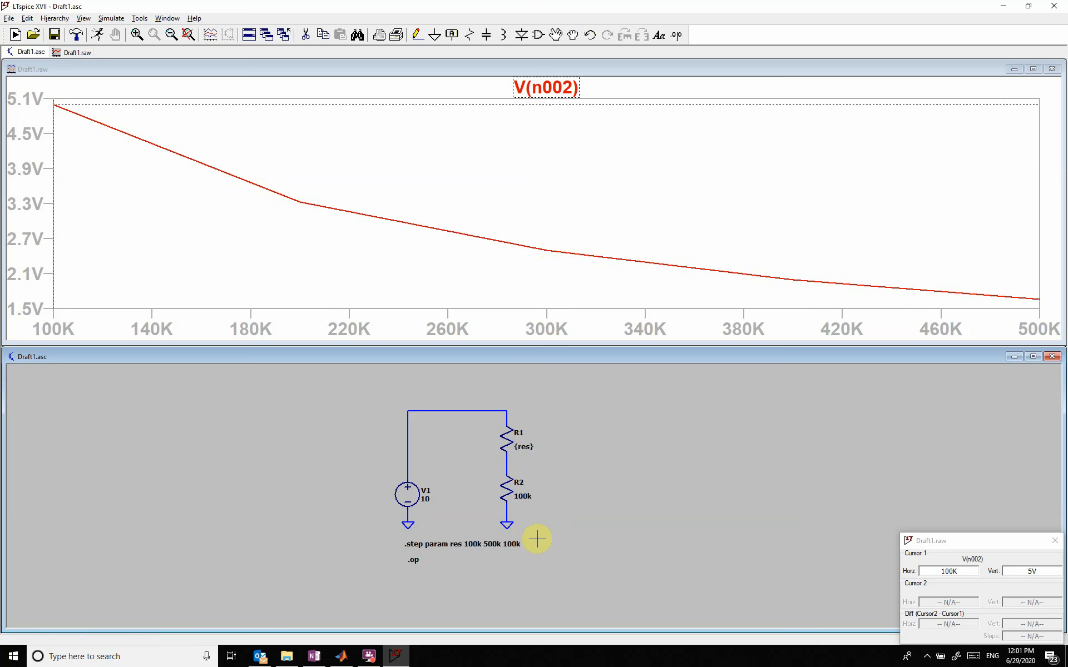
Step: Set the step directive's increment for res to 10k and rerun the simulation
right_click(487, 545)
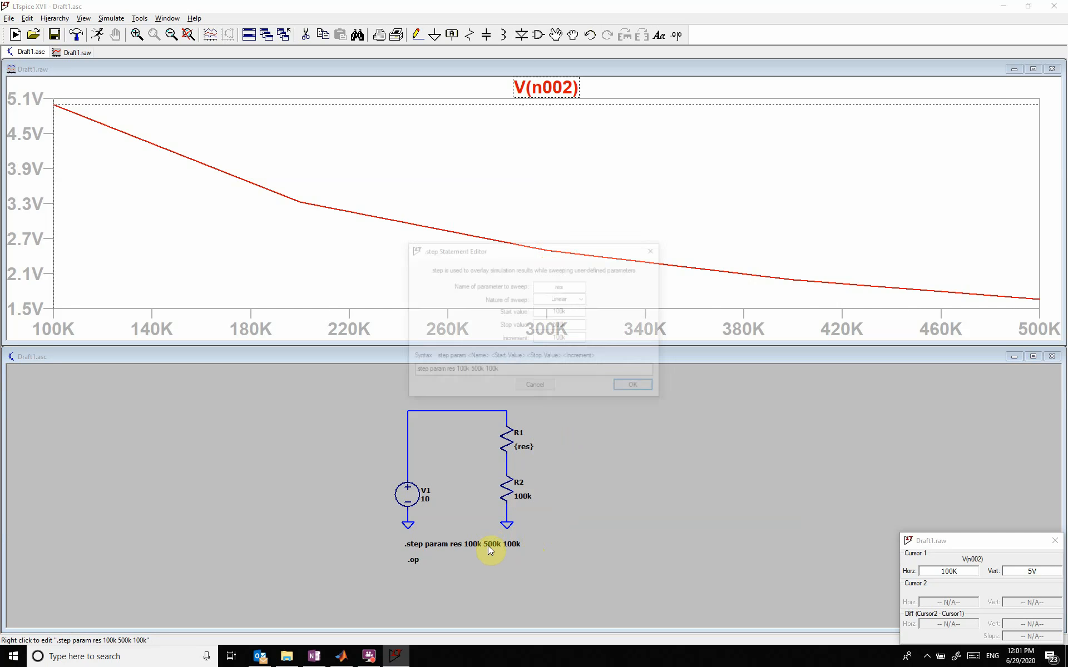
click(535, 388)
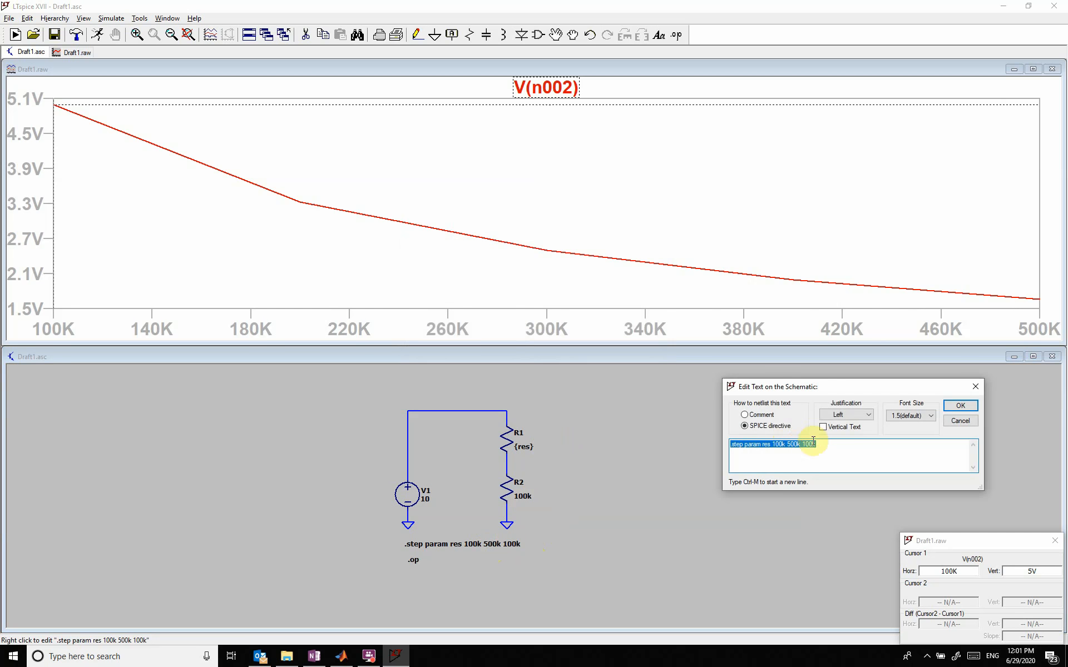
key(Left)
key(BackSpace)
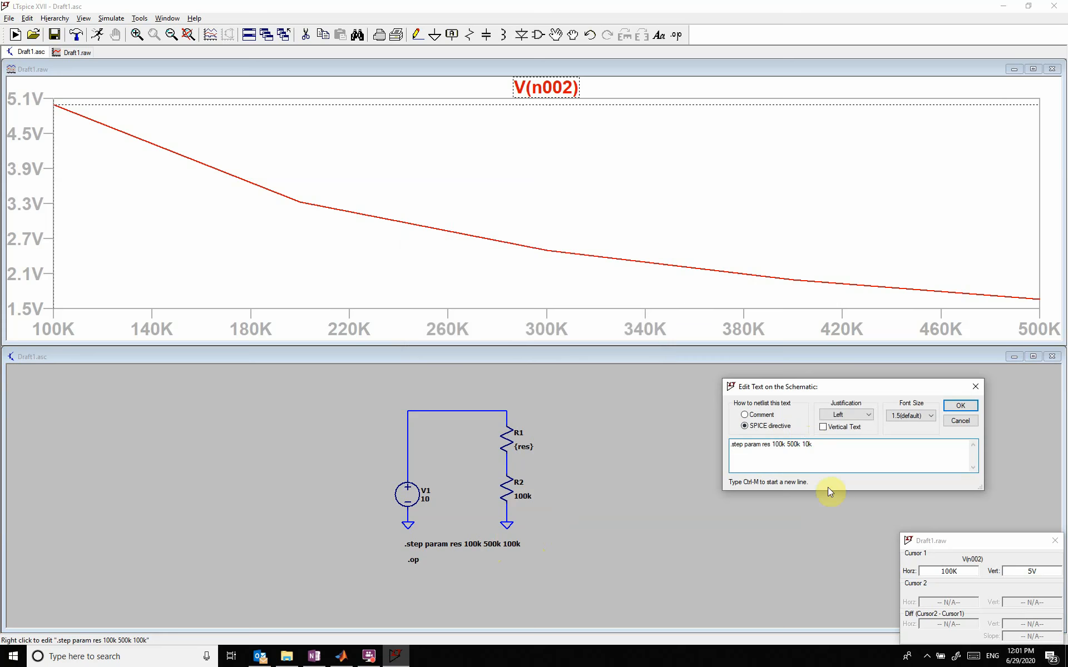
click(961, 405)
click(97, 35)
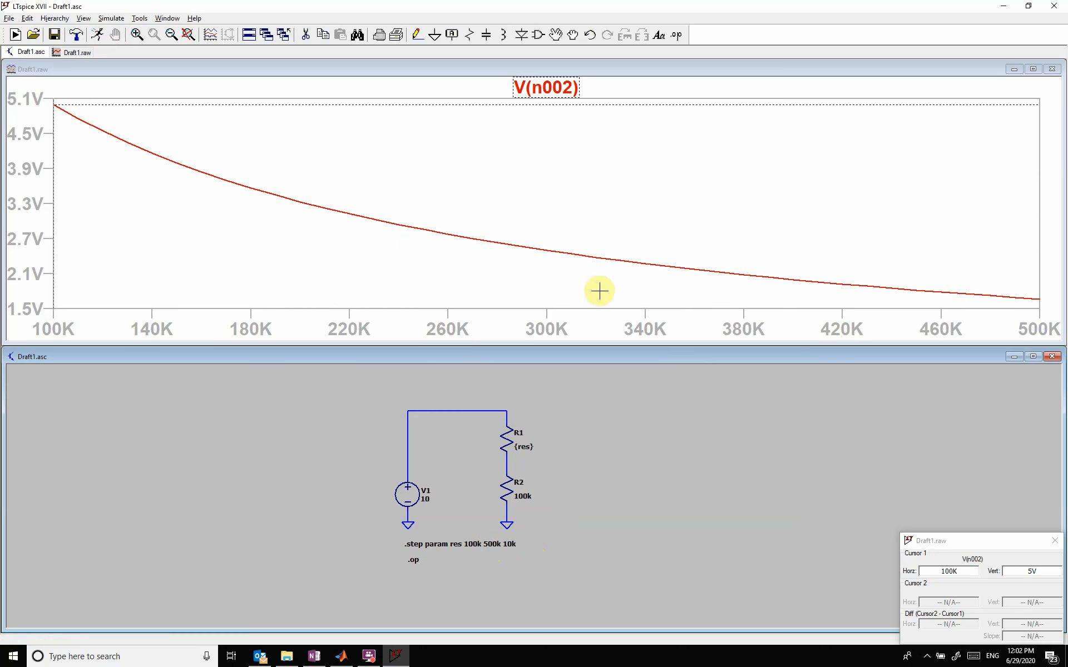
Step: Insert the keyword list after res in the step directive, ahead of the sweep values
right_click(487, 547)
click(535, 388)
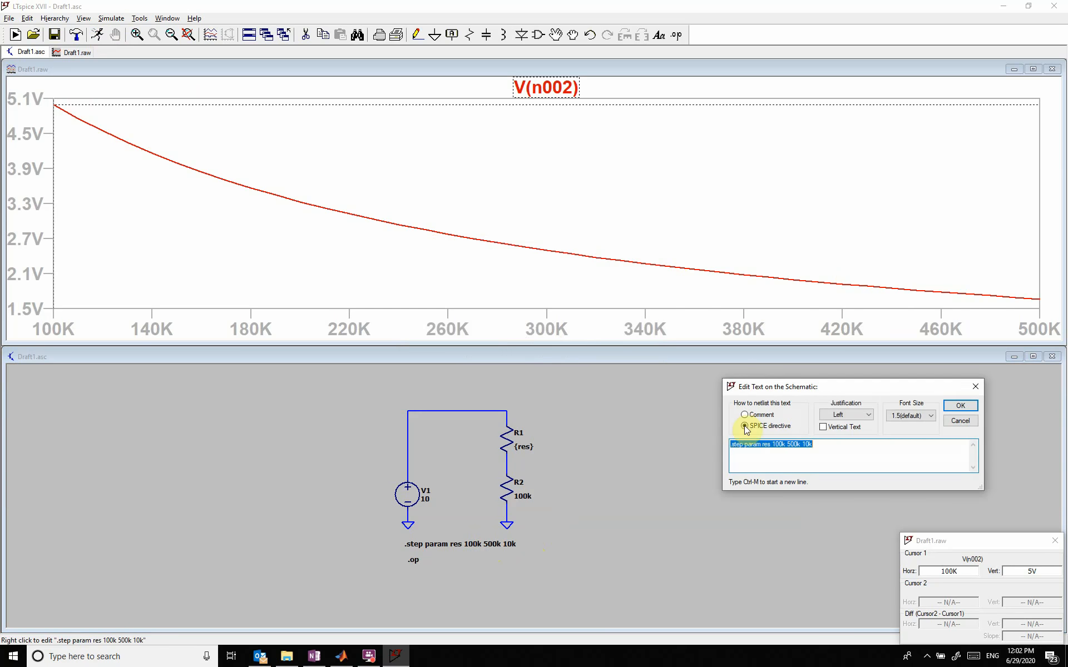
click(775, 445)
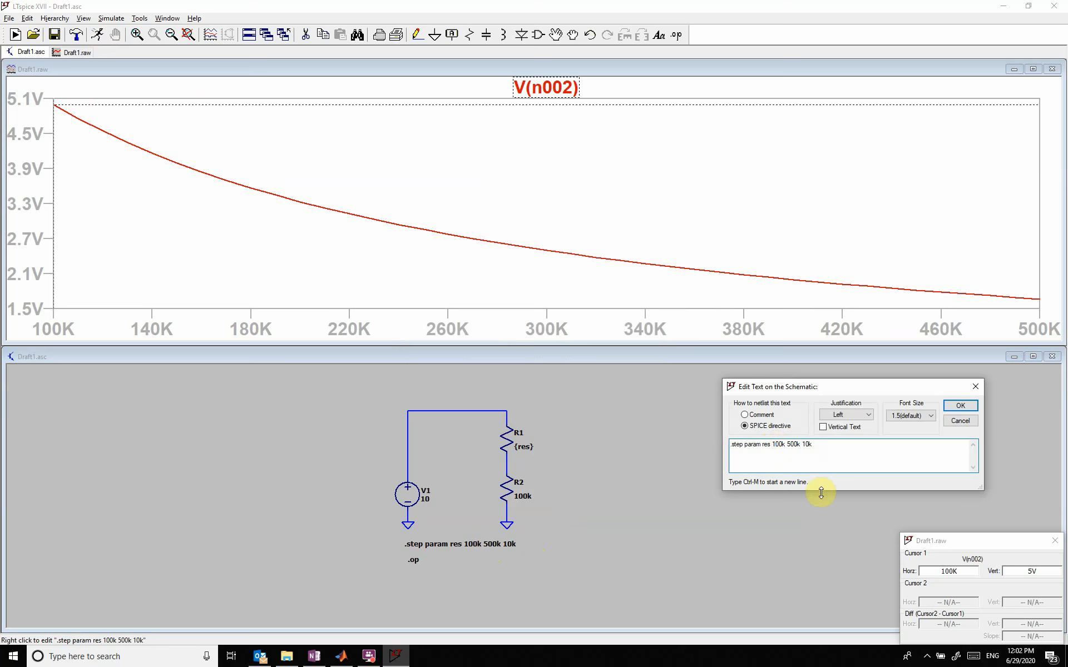
text(list)
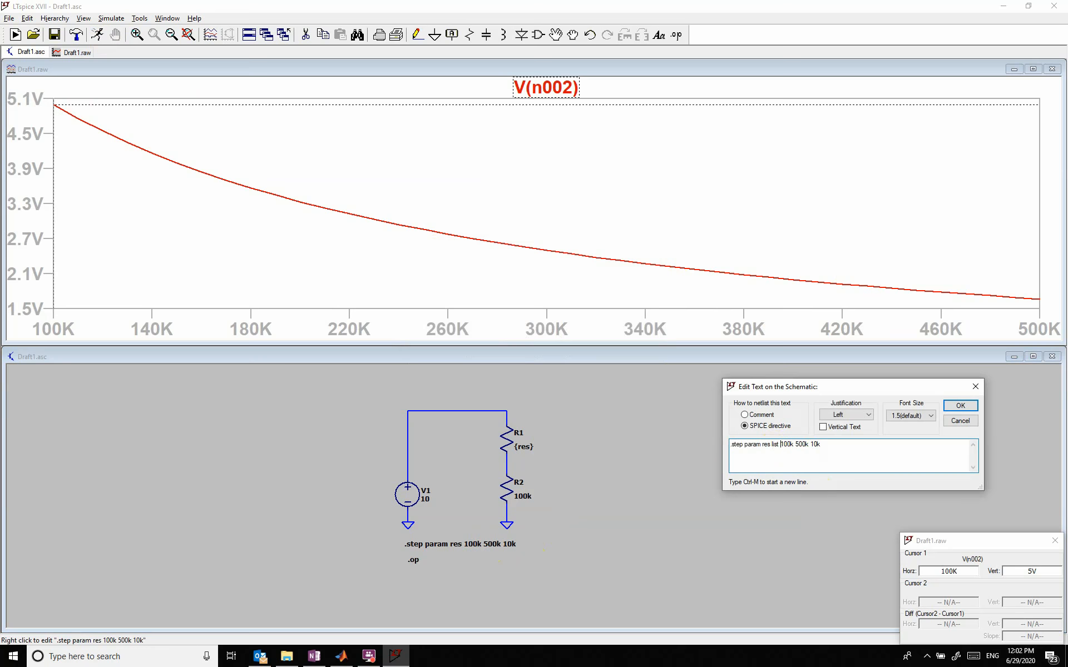